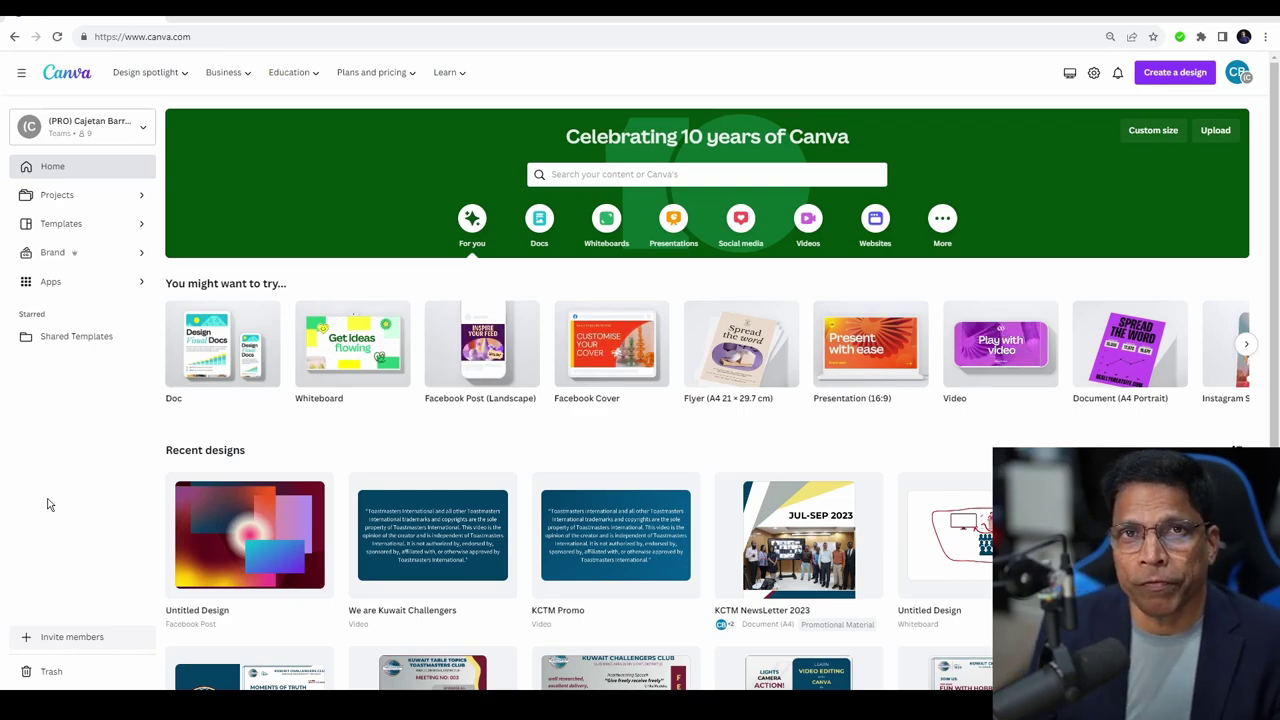
Create a square Instagram Post design and fill its background with the yellow brand-kit colour.
{"action": "left_click", "coordinate": [1168, 76]}
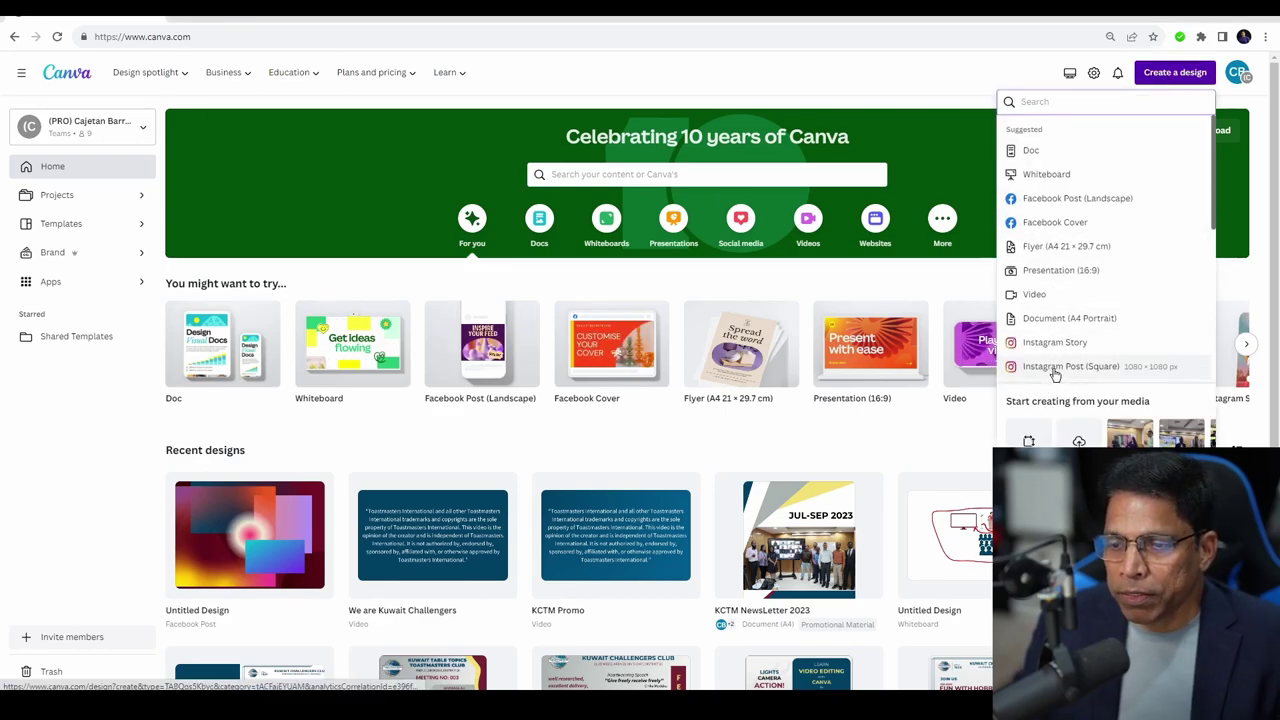
{"action": "left_click", "coordinate": [1057, 367]}
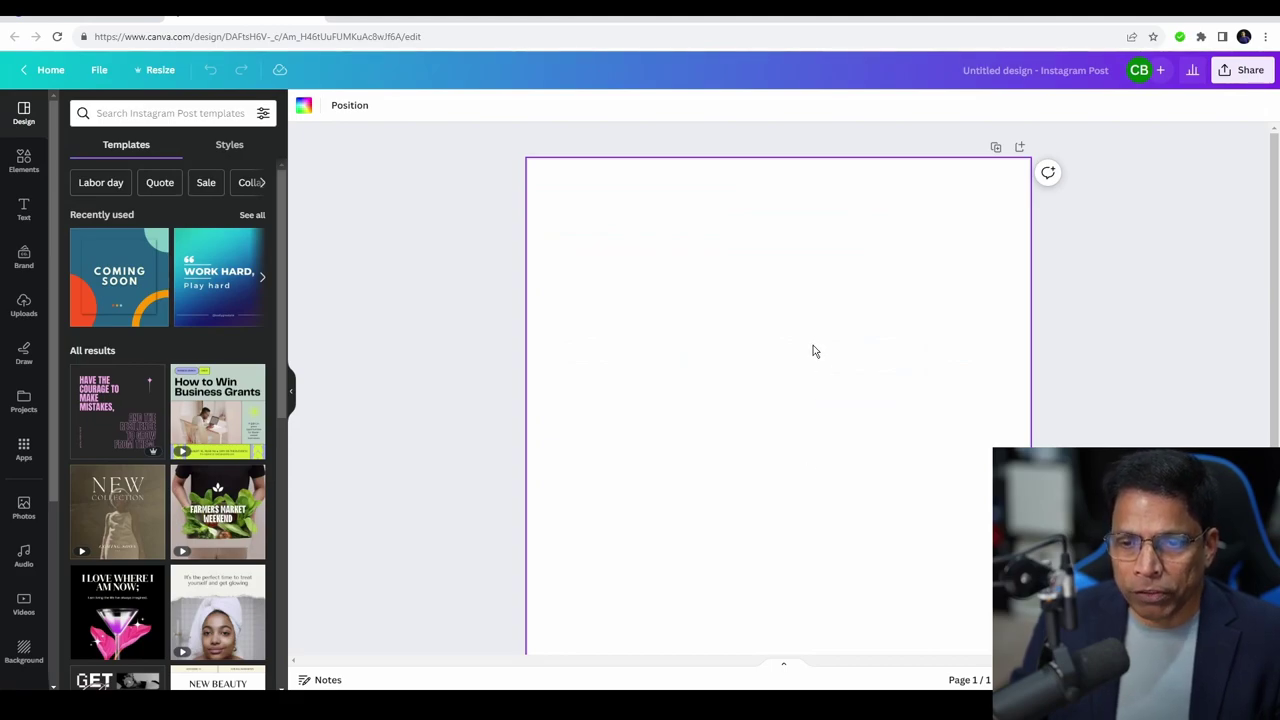
{"action": "left_click", "coordinate": [305, 107]}
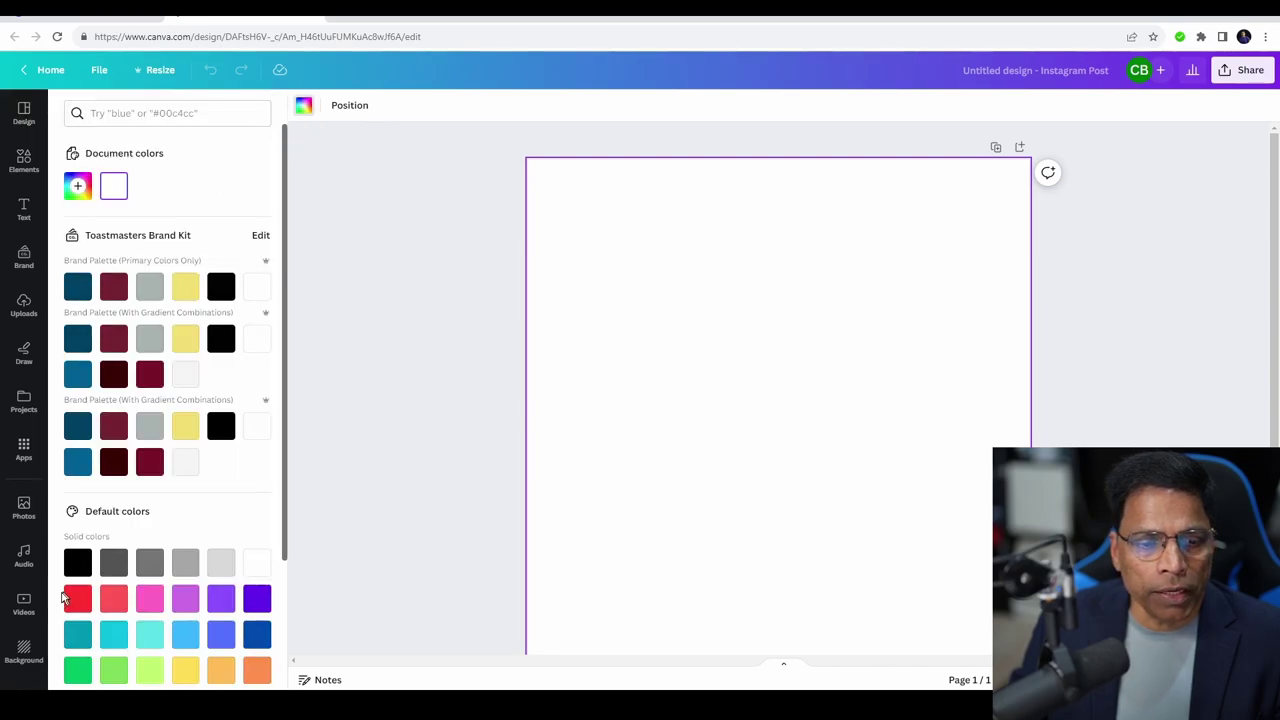
{"action": "left_click", "coordinate": [77, 339]}
{"action": "left_click", "coordinate": [185, 287]}
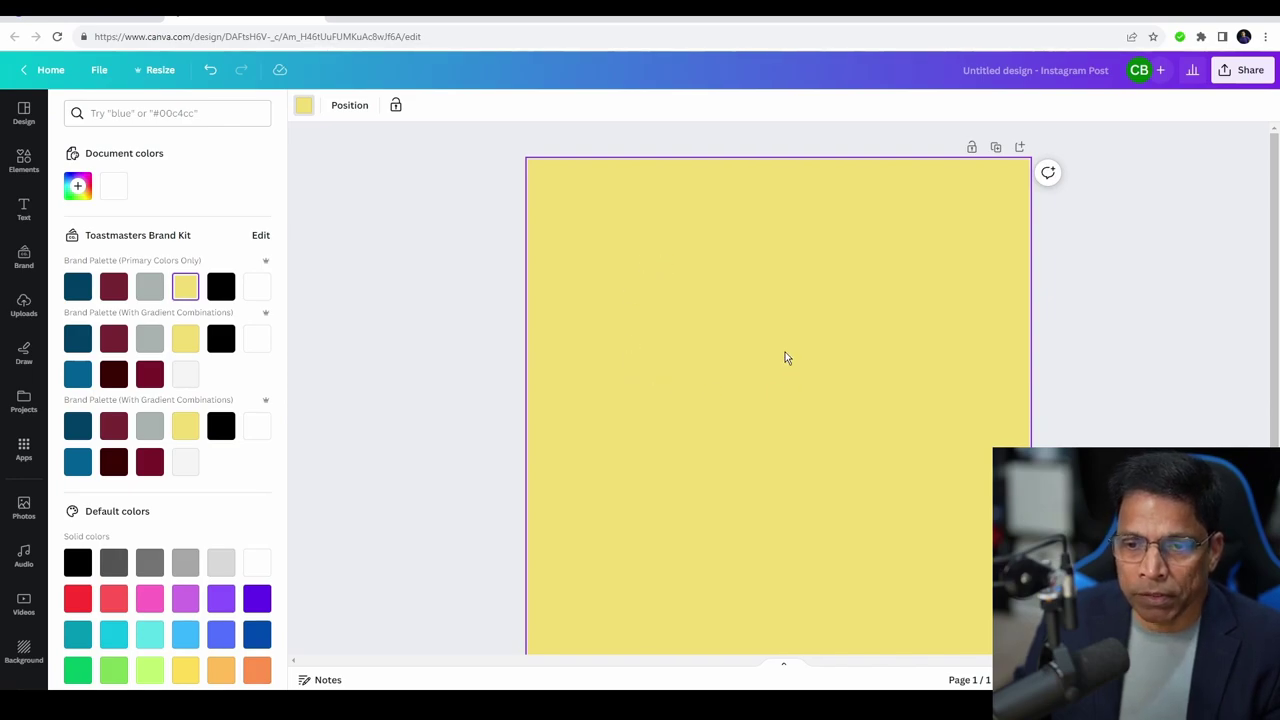
Make the background a new gradient with a dark slate teal first stop and brick red second stop.
{"action": "left_click", "coordinate": [78, 189]}
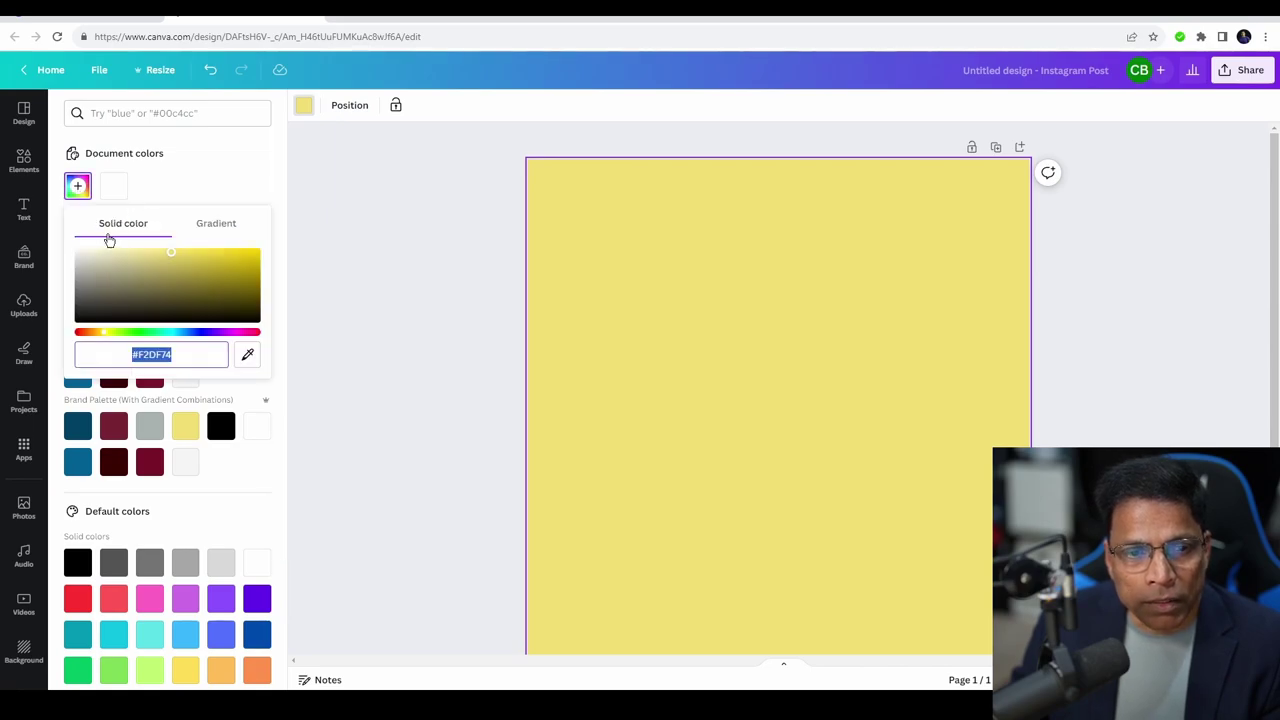
{"action": "left_click", "coordinate": [217, 226]}
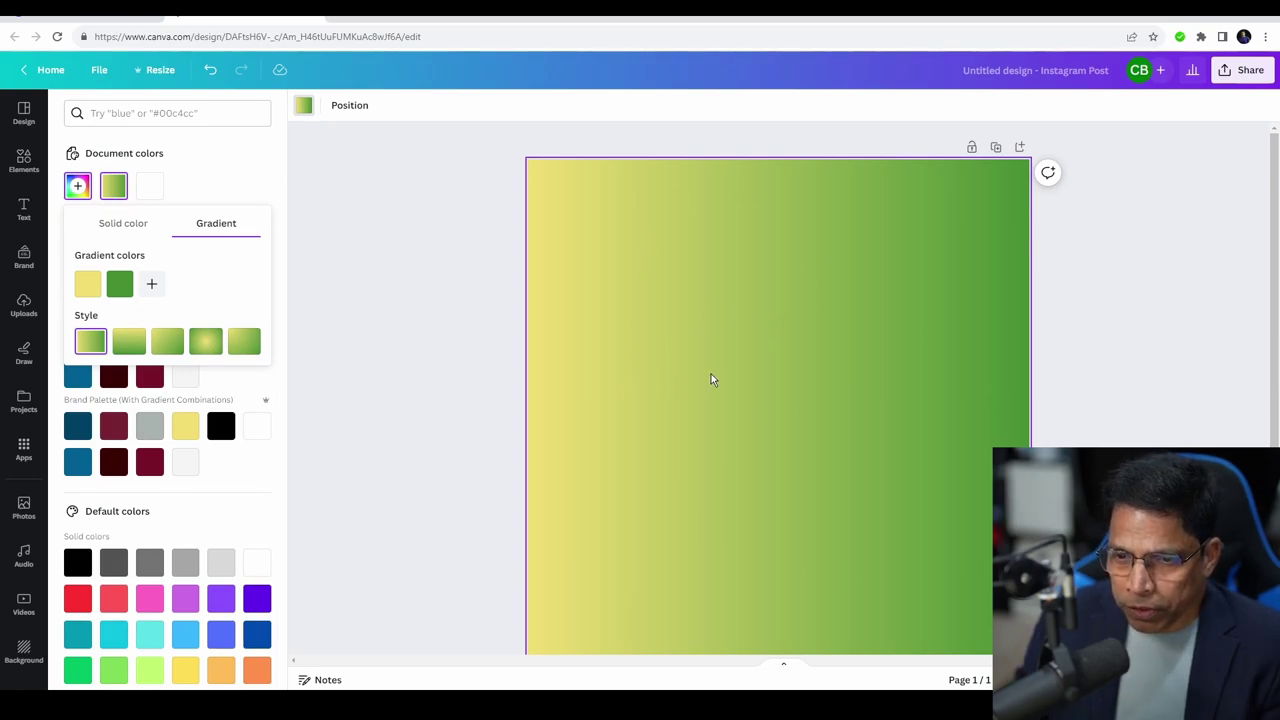
{"action": "left_click", "coordinate": [88, 285]}
{"action": "left_click", "coordinate": [177, 322]}
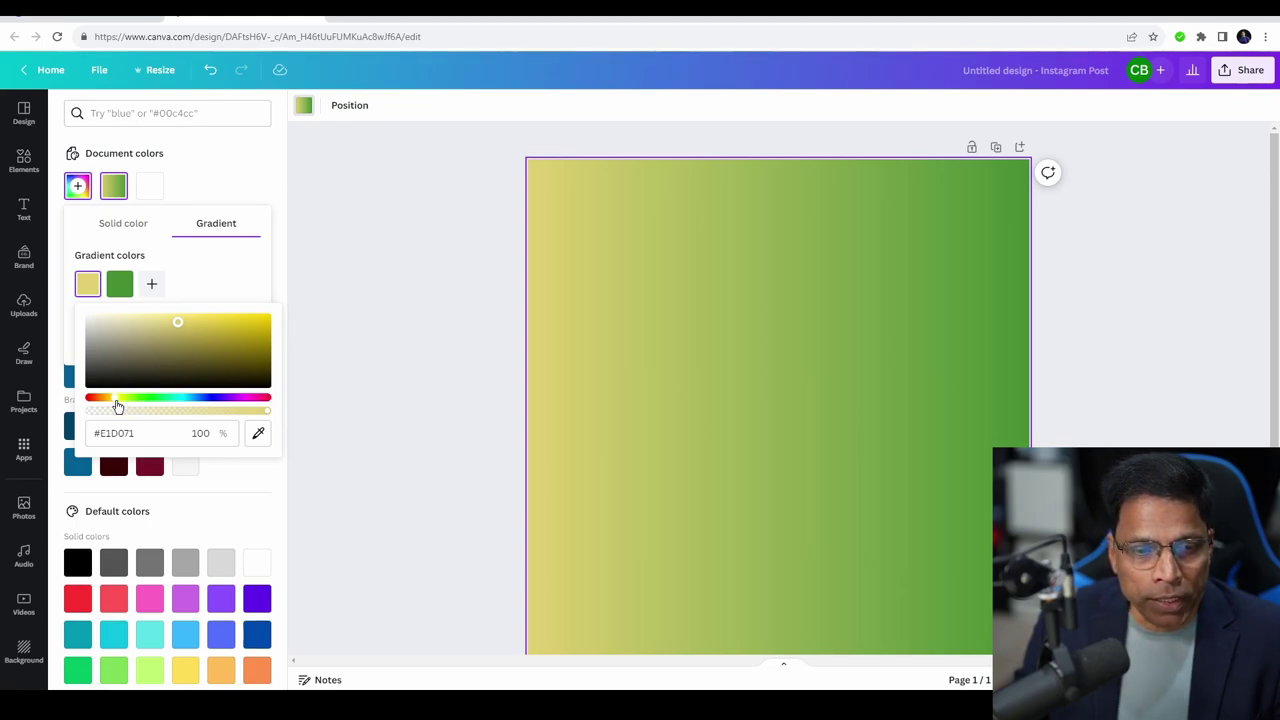
{"action": "left_click_drag", "start_coordinate": [117, 405], "coordinate": [184, 398]}
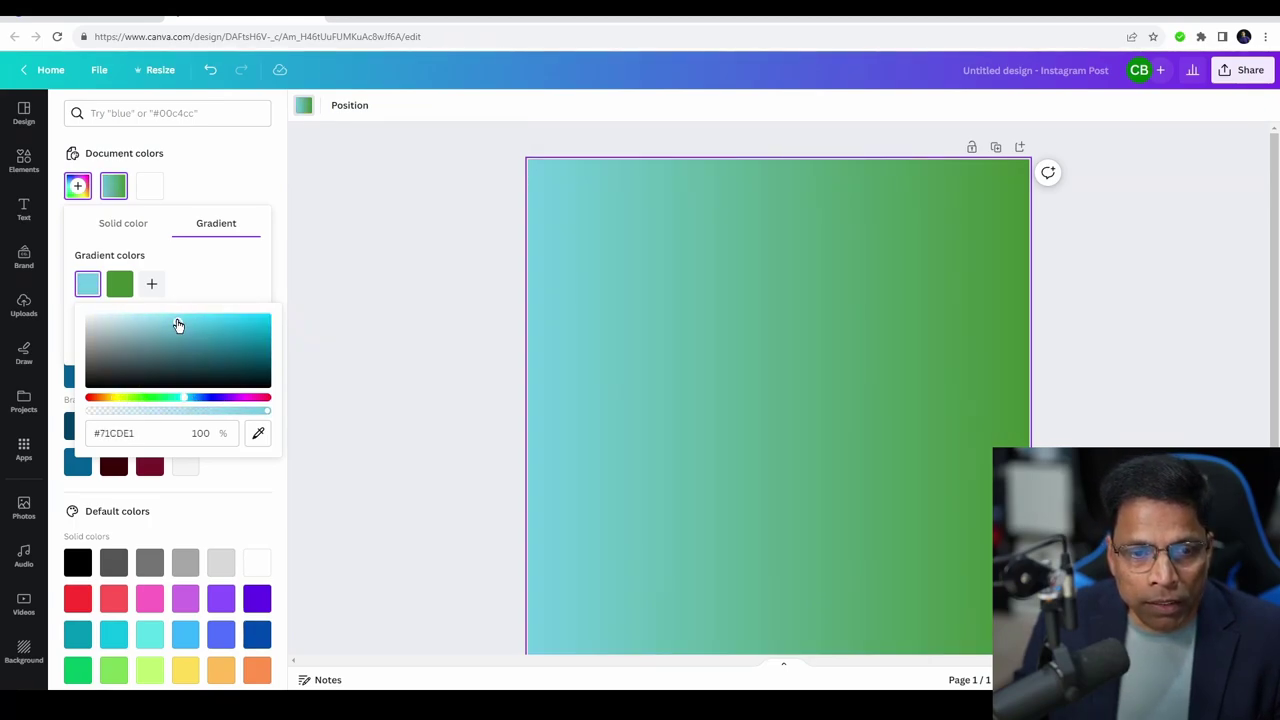
{"action": "mouse_move", "coordinate": [177, 326]}
{"action": "left_mouse_down"}
{"action": "mouse_move", "coordinate": [163, 340]}
{"action": "mouse_move", "coordinate": [173, 364]}
{"action": "mouse_move", "coordinate": [203, 366]}
{"action": "mouse_move", "coordinate": [229, 343]}
{"action": "mouse_move", "coordinate": [220, 329]}
{"action": "mouse_move", "coordinate": [181, 327]}
{"action": "mouse_move", "coordinate": [151, 348]}
{"action": "left_mouse_up"}
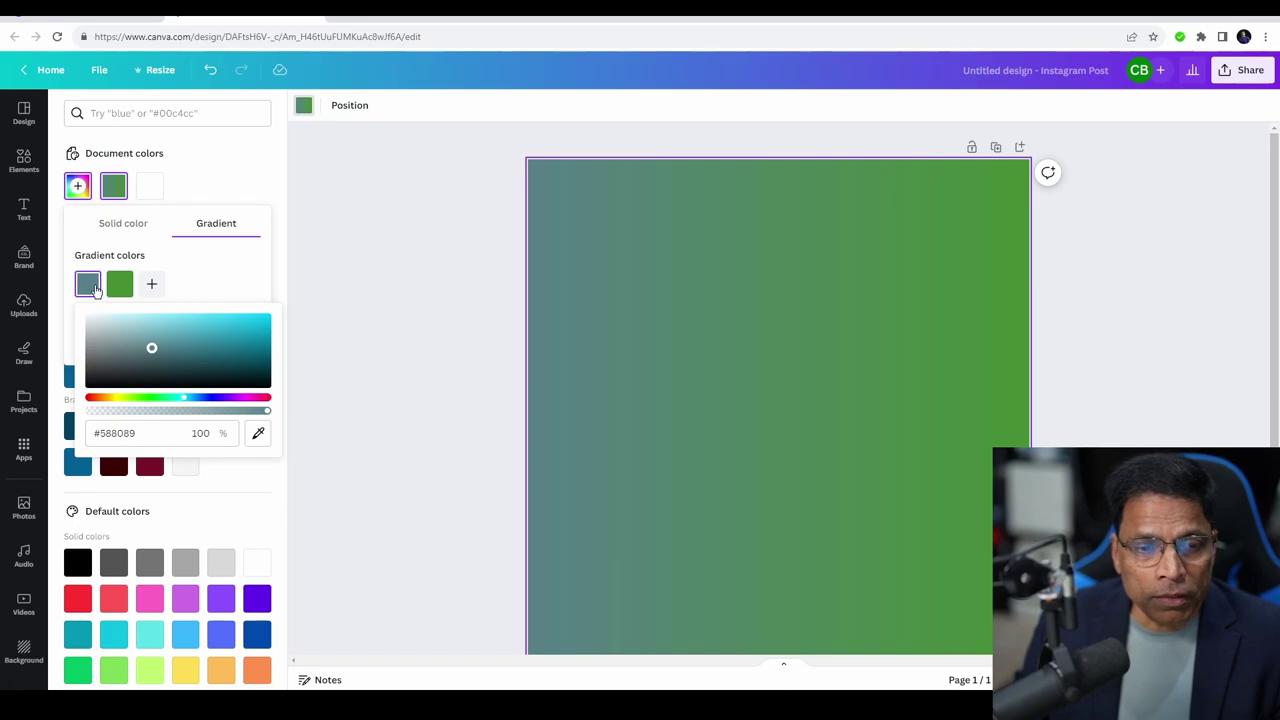
{"action": "left_click", "coordinate": [115, 288]}
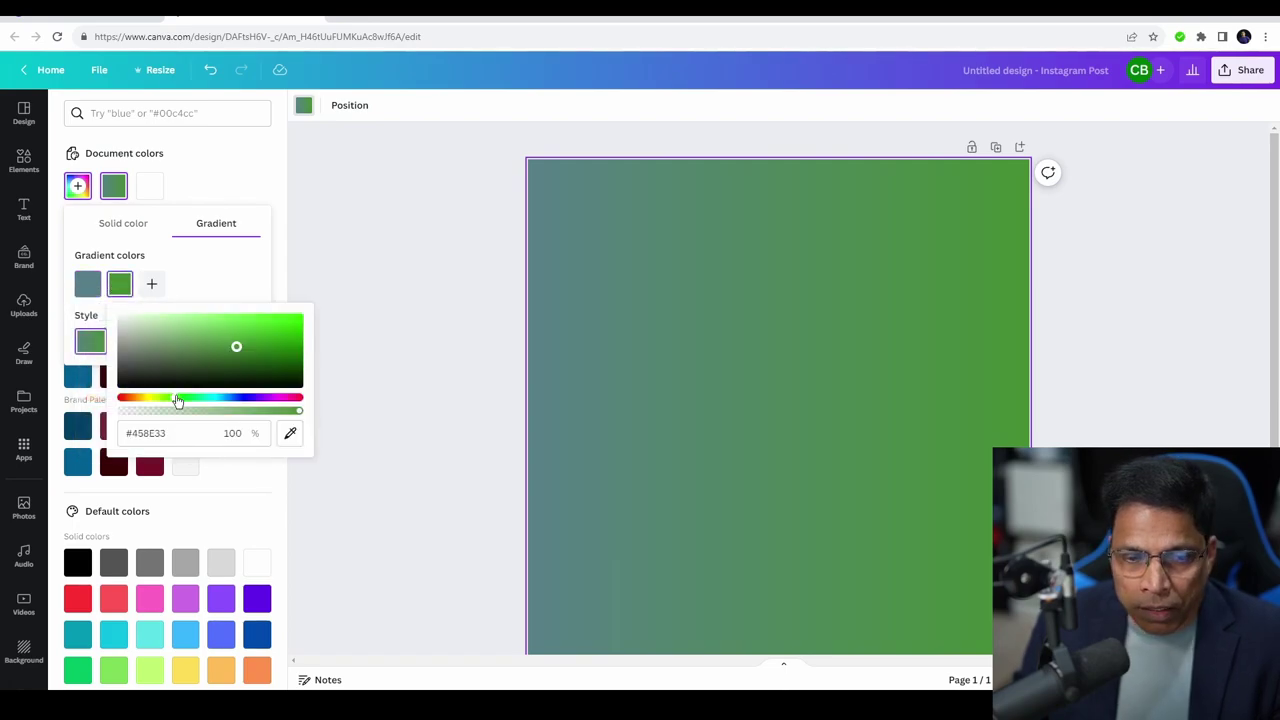
{"action": "left_click_drag", "start_coordinate": [178, 400], "coordinate": [122, 398]}
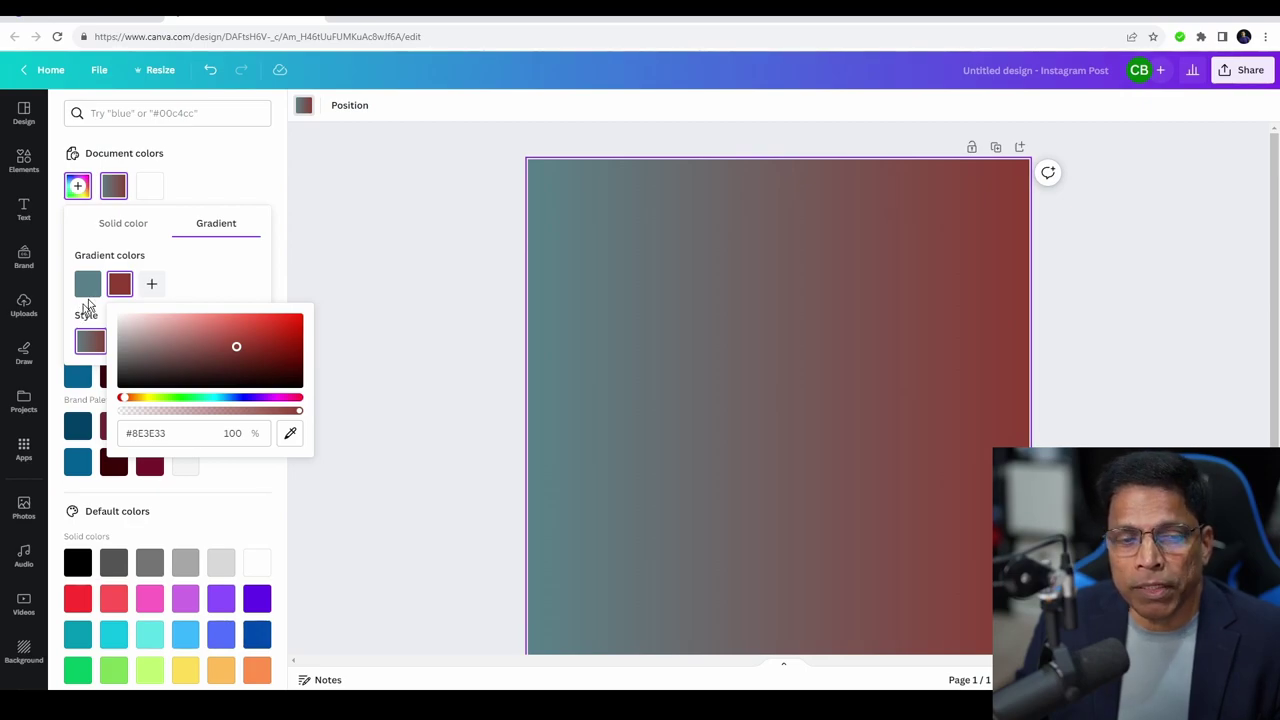
Add a deep purple third gradient stop and delete the brick red stop.
{"action": "left_click", "coordinate": [151, 284]}
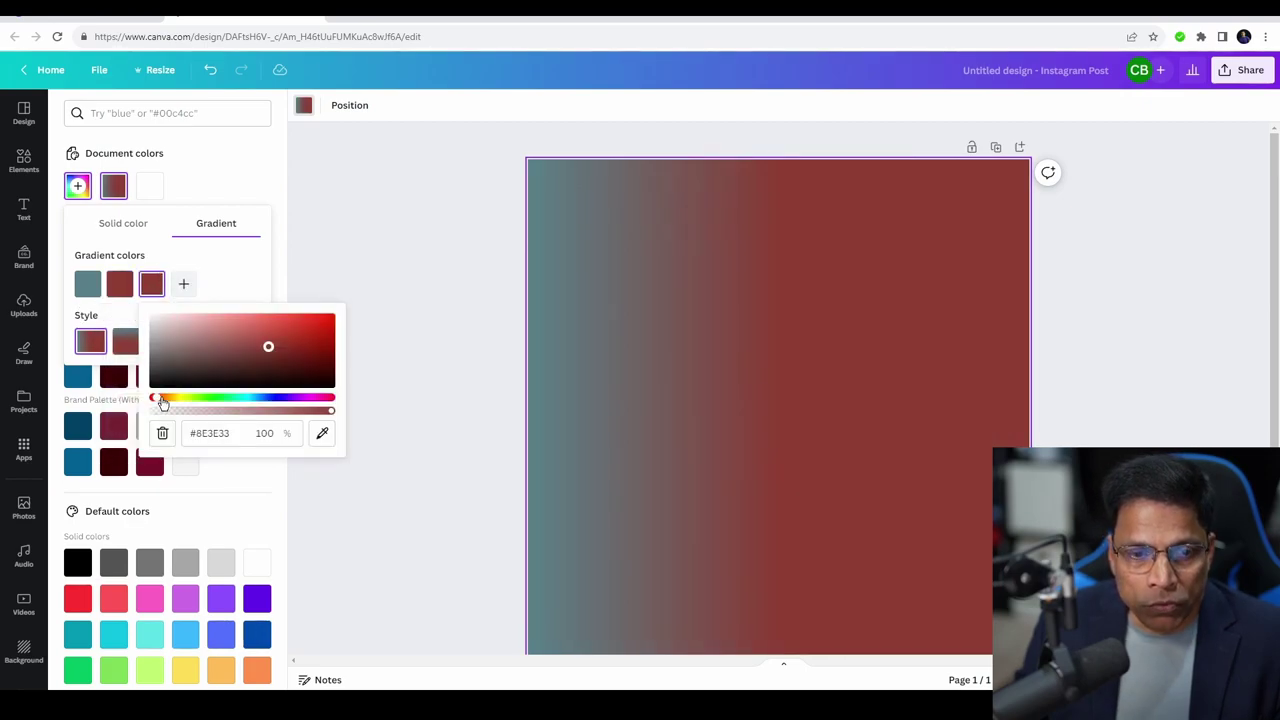
{"action": "left_click_drag", "start_coordinate": [157, 397], "coordinate": [291, 397]}
{"action": "mouse_move", "coordinate": [266, 350]}
{"action": "left_mouse_down"}
{"action": "mouse_move", "coordinate": [300, 351]}
{"action": "mouse_move", "coordinate": [295, 373]}
{"action": "left_mouse_up"}
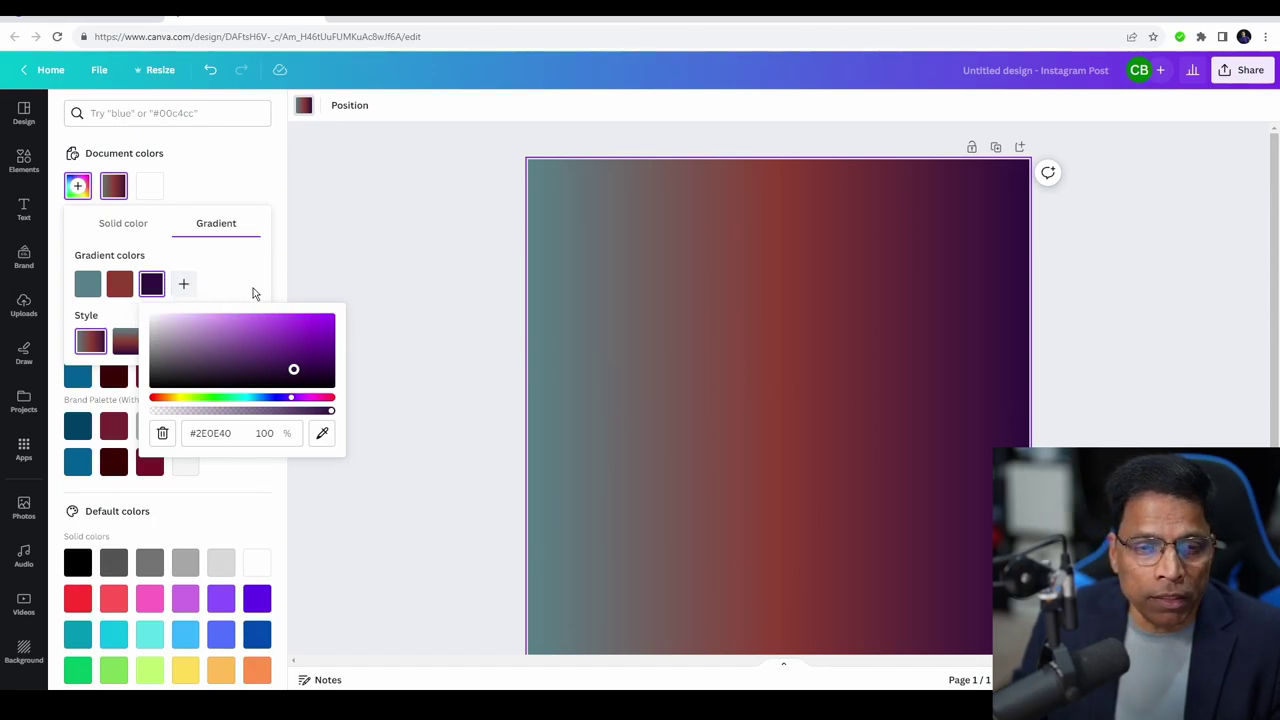
{"action": "mouse_move", "coordinate": [119, 284]}
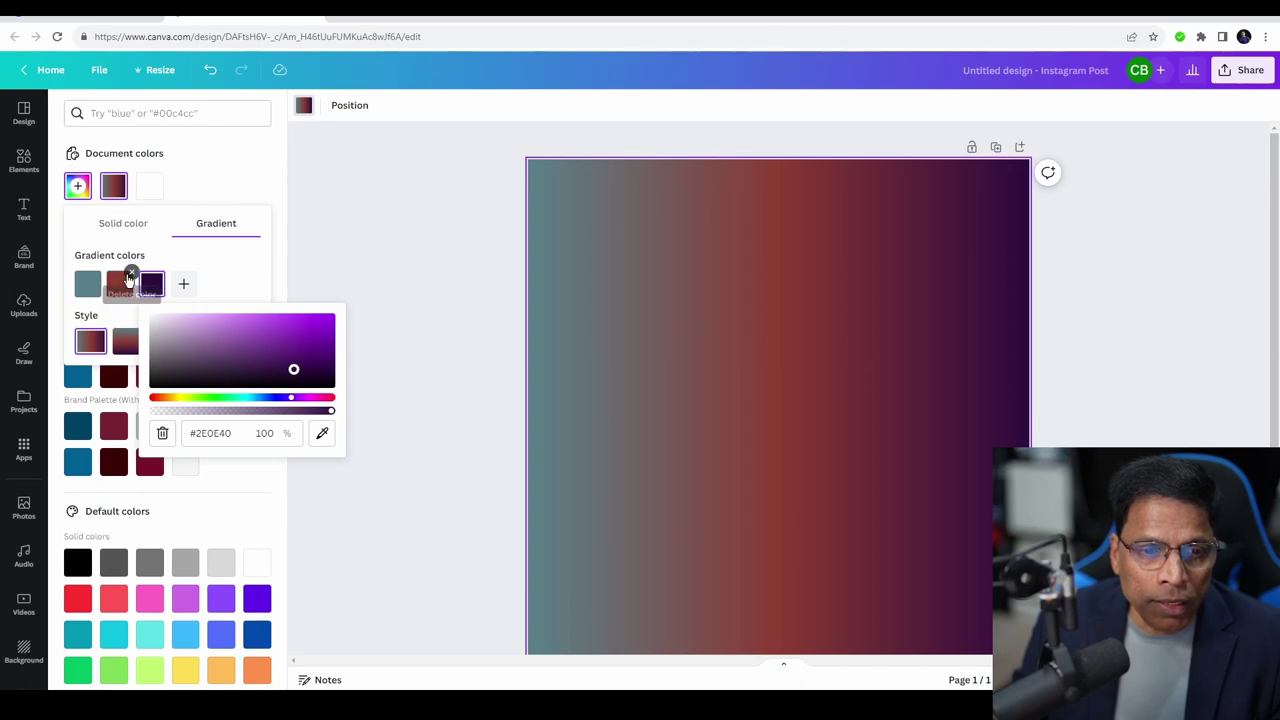
{"action": "left_click", "coordinate": [133, 274]}
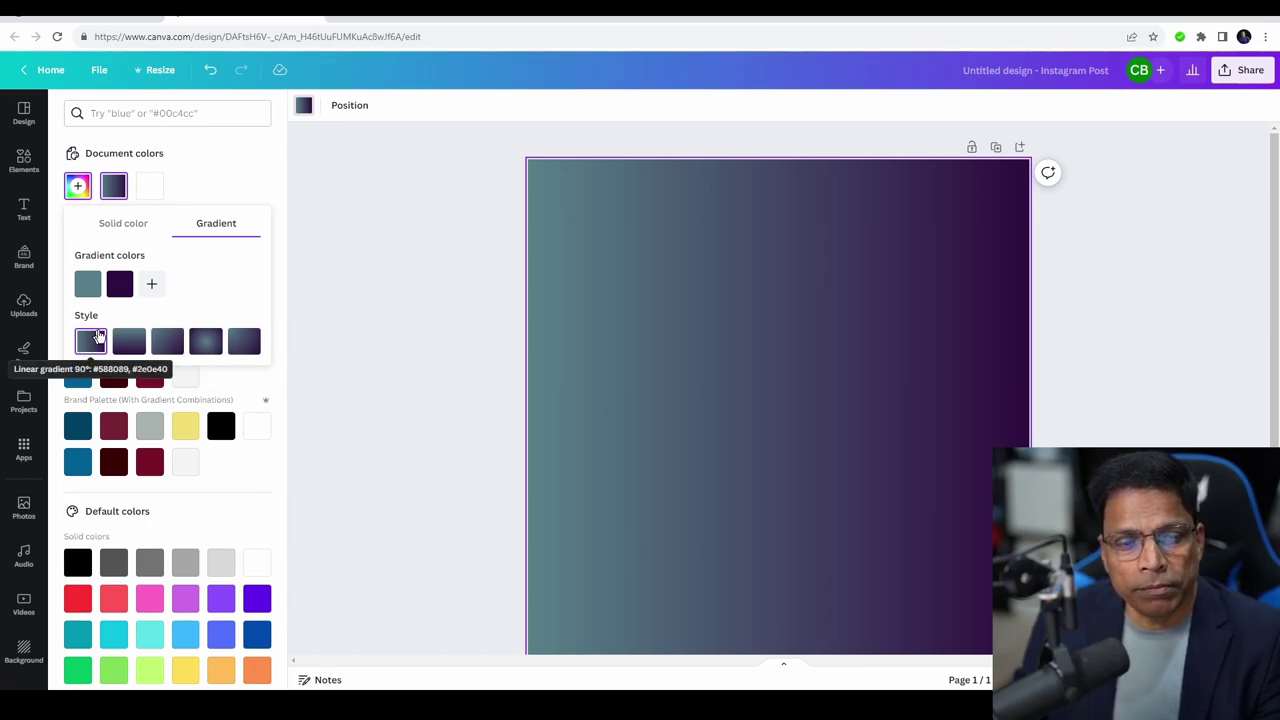
Try the vertical, diagonal and circular gradient styles, settling on the last diagonal linear style.
{"action": "left_click", "coordinate": [119, 346]}
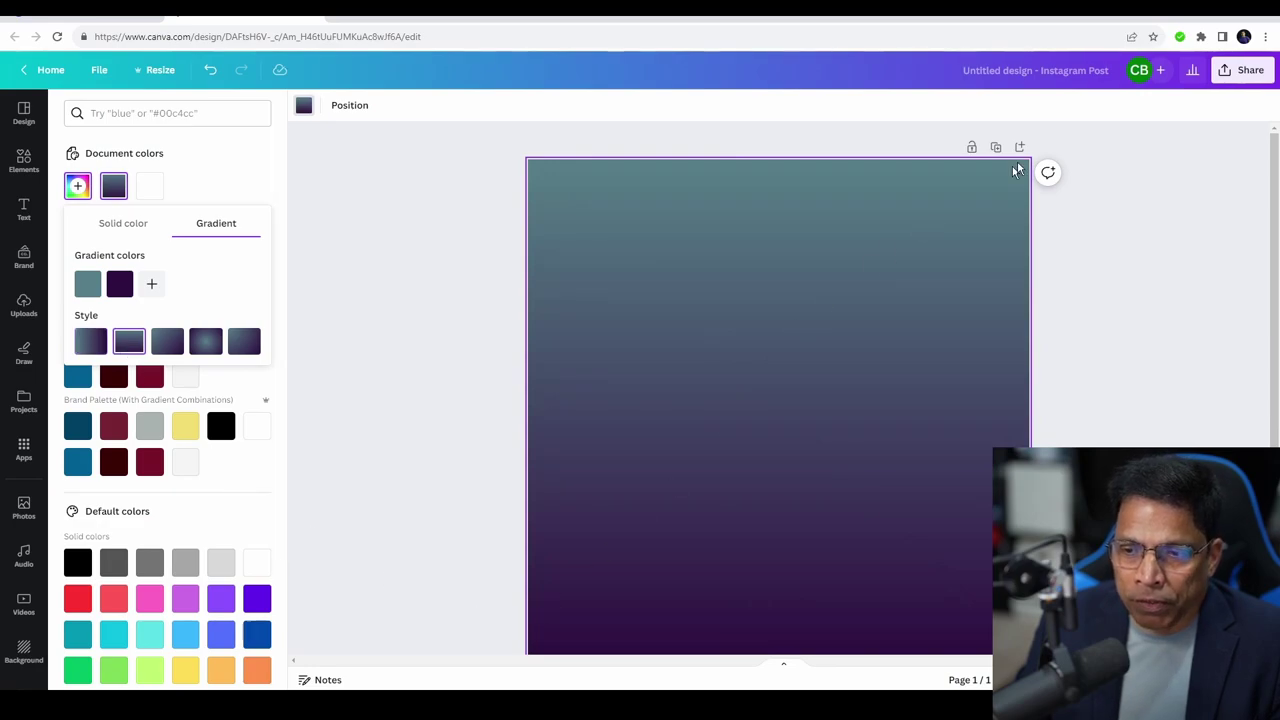
{"action": "left_click", "coordinate": [166, 345]}
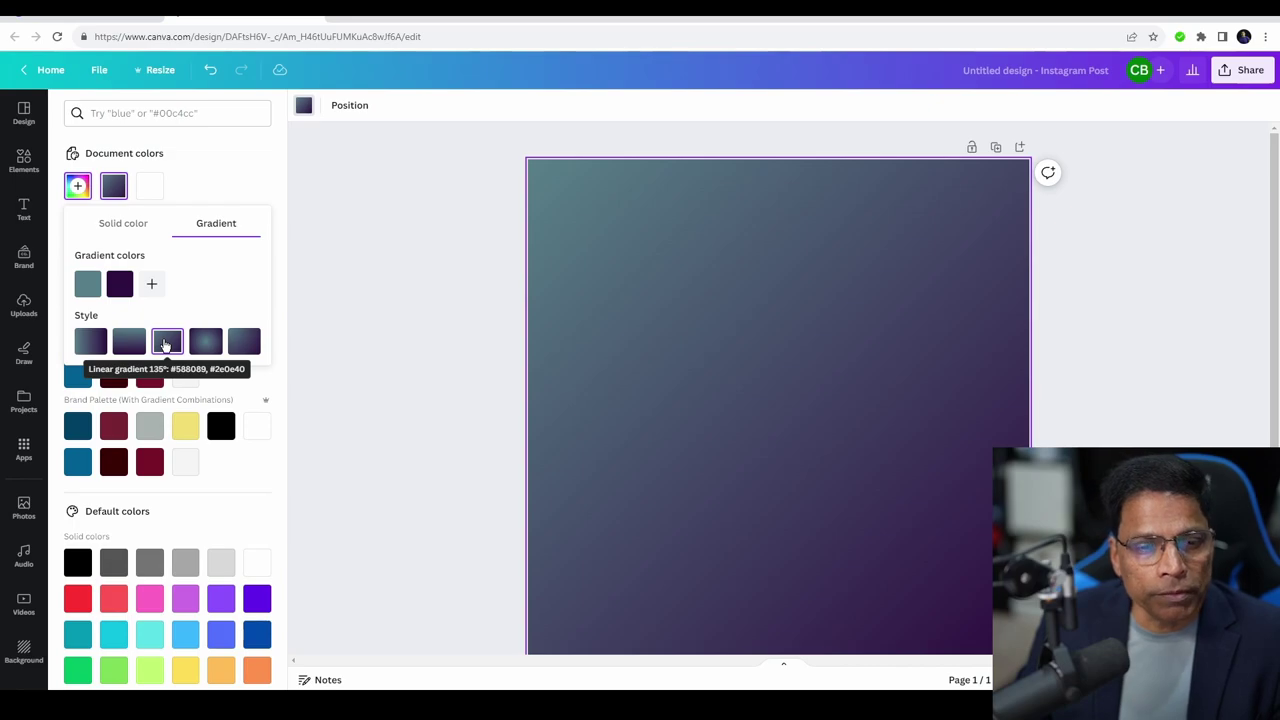
{"action": "left_click", "coordinate": [205, 343]}
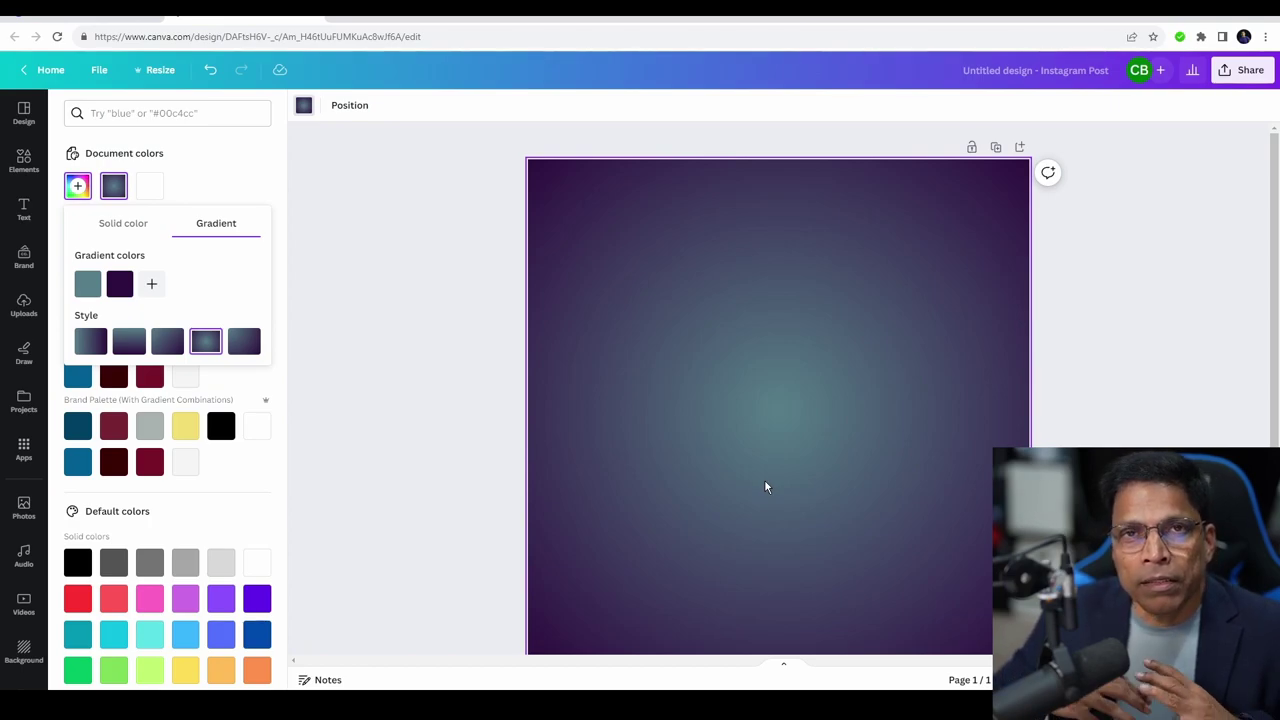
{"action": "left_click", "coordinate": [251, 339]}
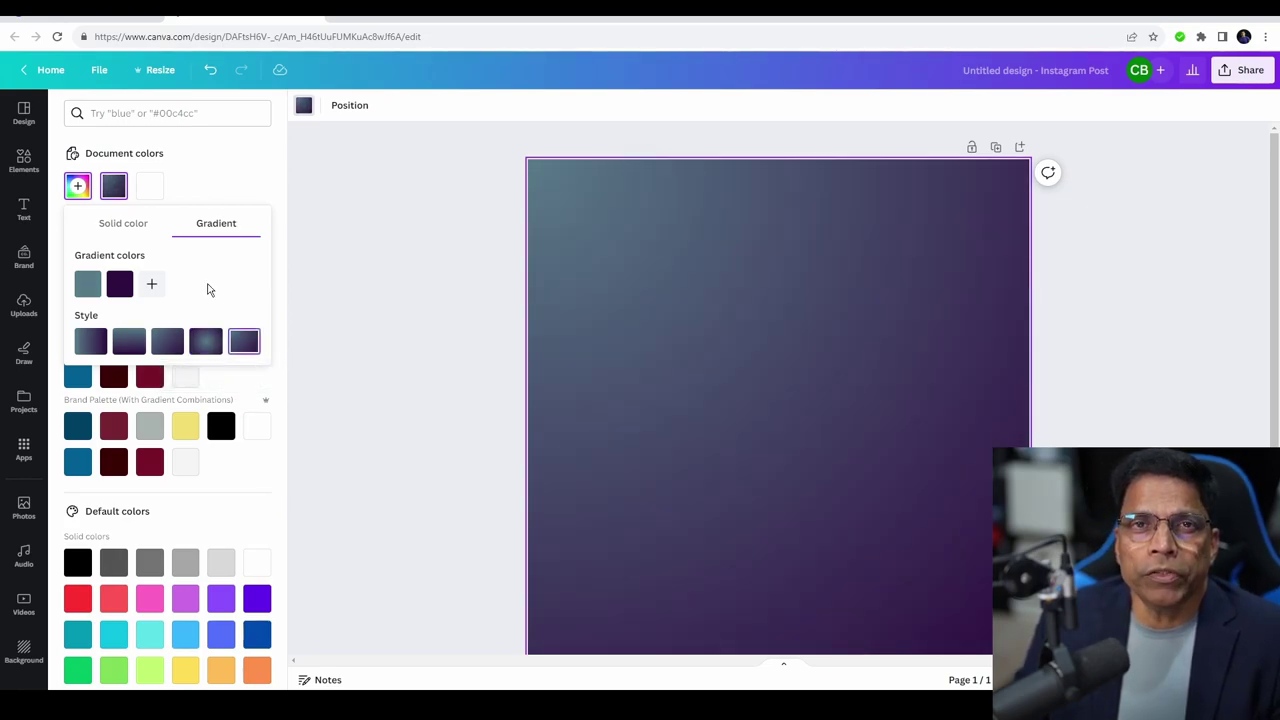
Set the first background gradient stop to deep blue #004196.
{"action": "left_click", "coordinate": [87, 284]}
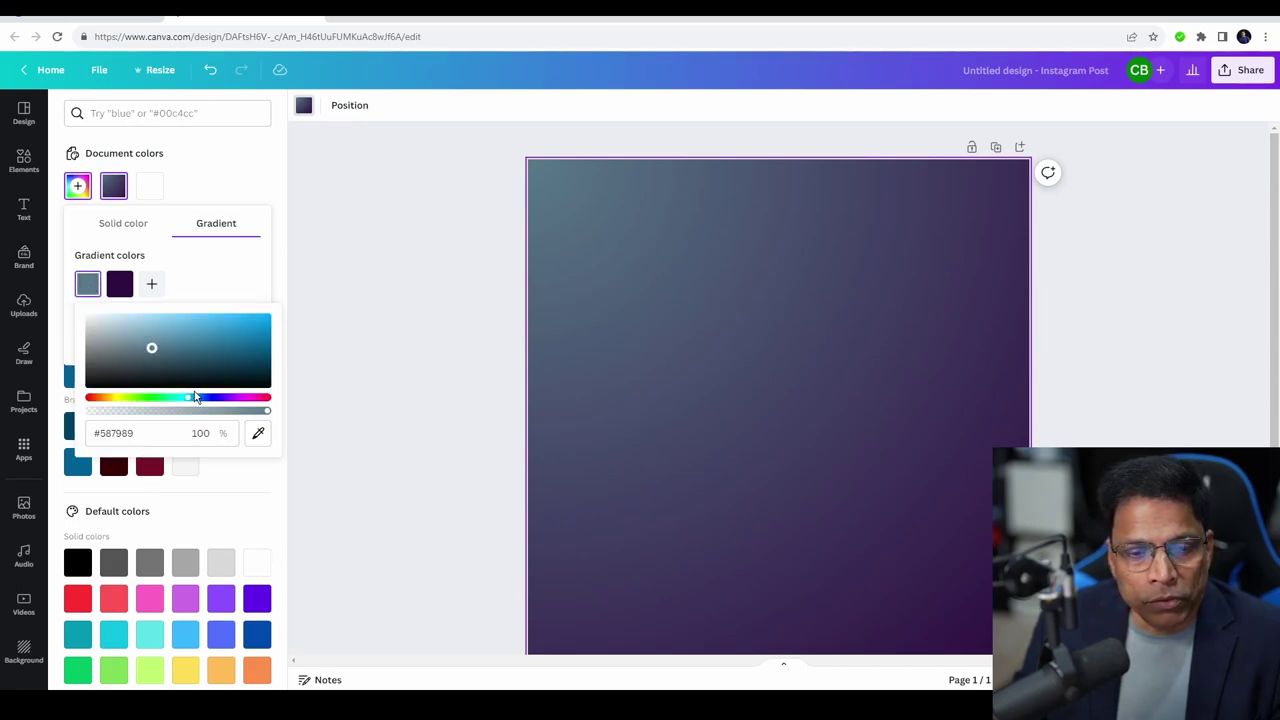
{"action": "left_click_drag", "start_coordinate": [197, 399], "coordinate": [247, 398]}
{"action": "left_click", "coordinate": [135, 433]}
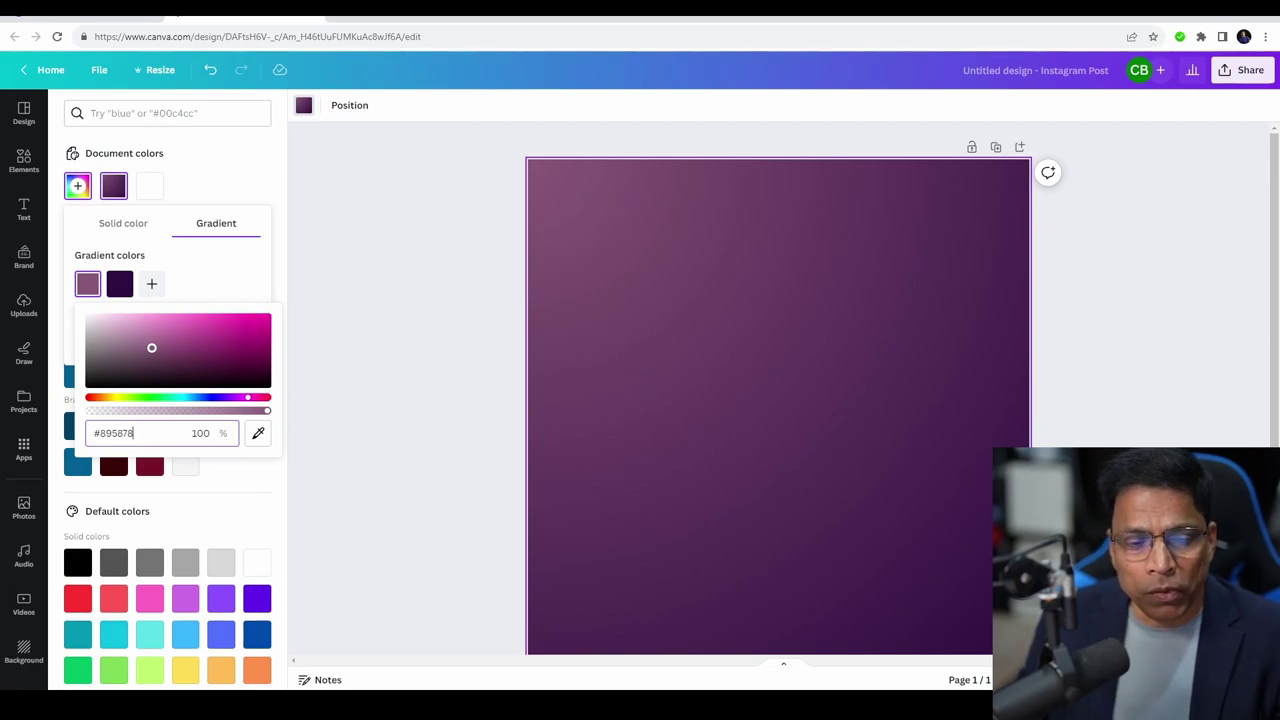
{"action": "key", "text": "ctrl+a"}
{"action": "type", "text": "#004196"}
Set the second gradient stop to purple #5E17EB at 46% transparency.
{"action": "left_click", "coordinate": [119, 286]}
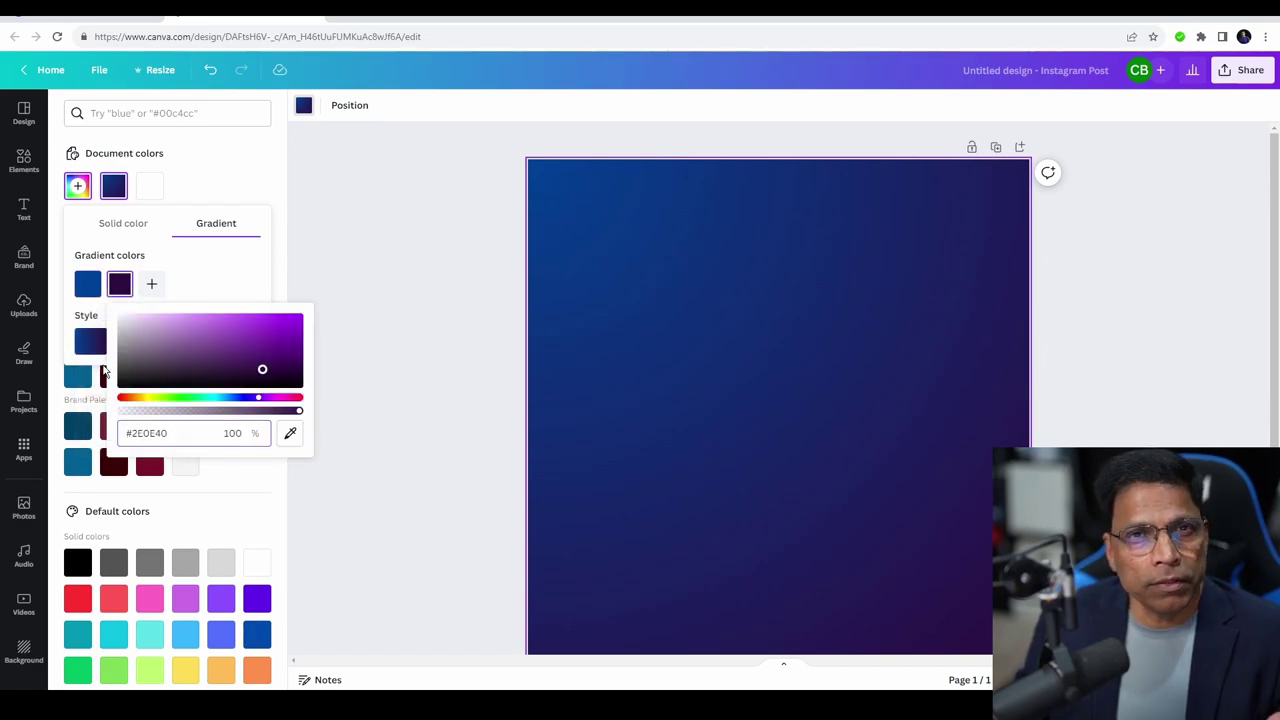
{"action": "left_click", "coordinate": [290, 433]}
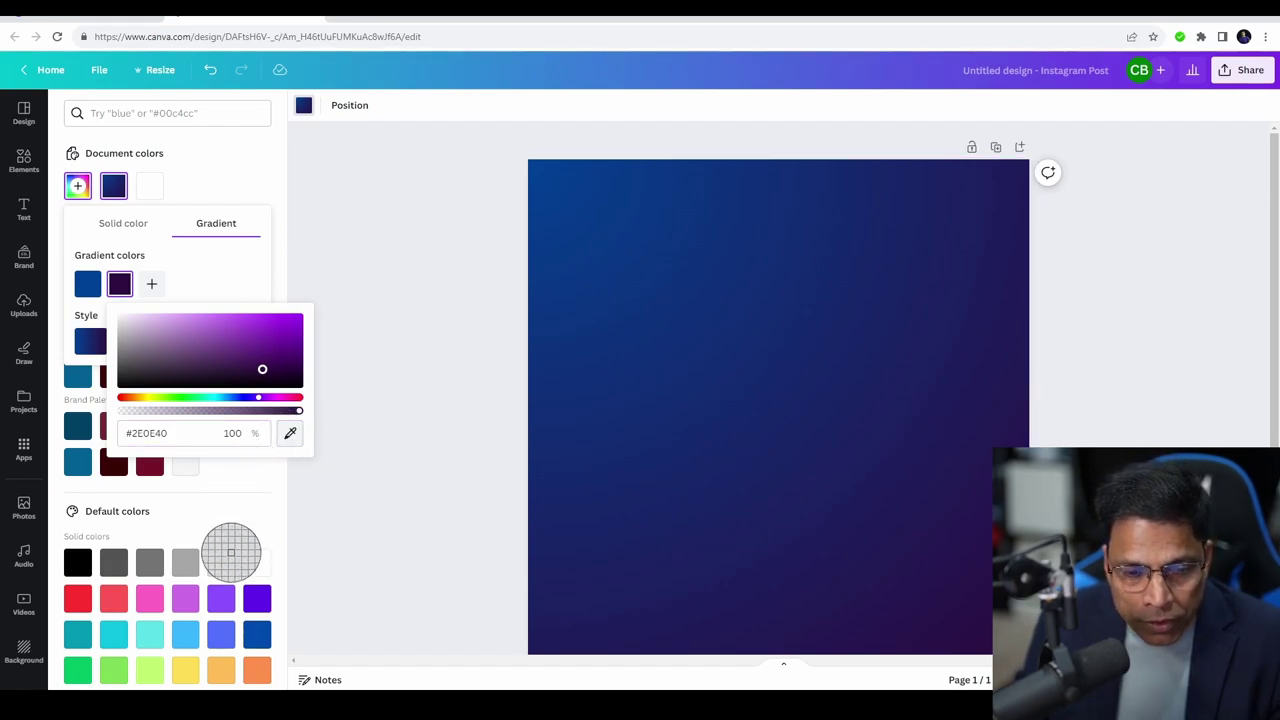
{"action": "left_click", "coordinate": [257, 598]}
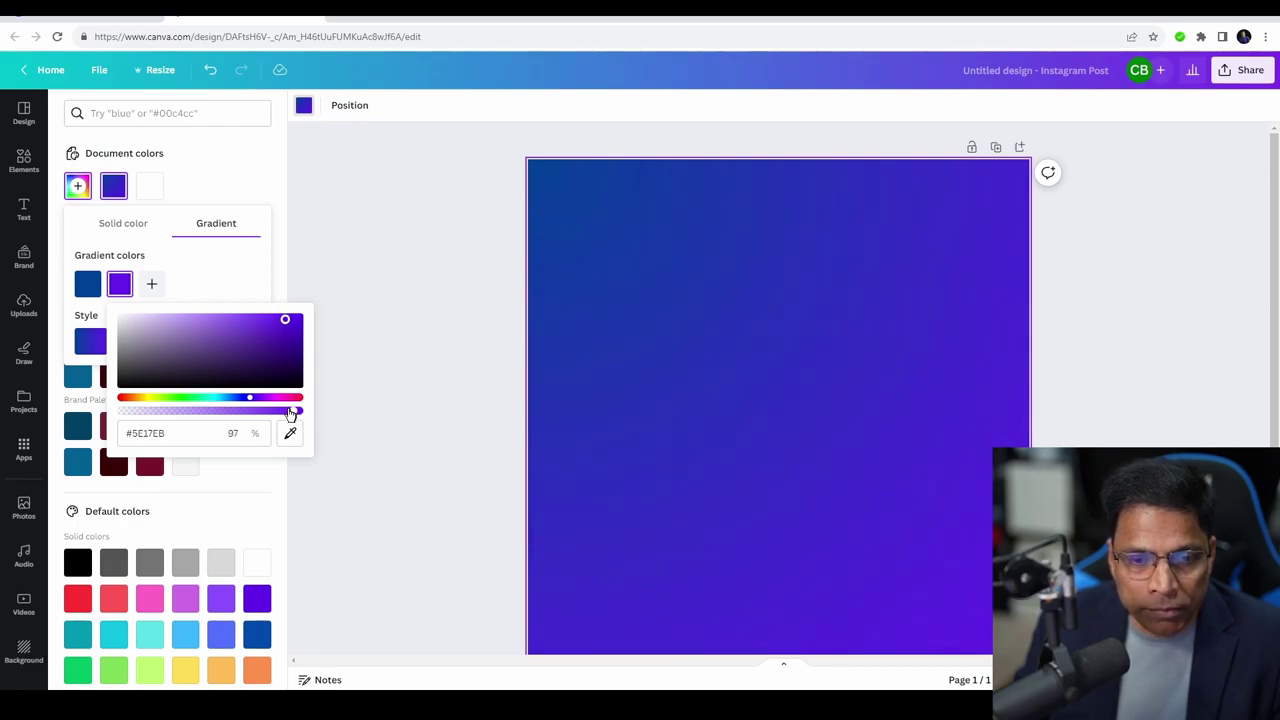
{"action": "left_click_drag", "start_coordinate": [297, 411], "coordinate": [202, 411]}
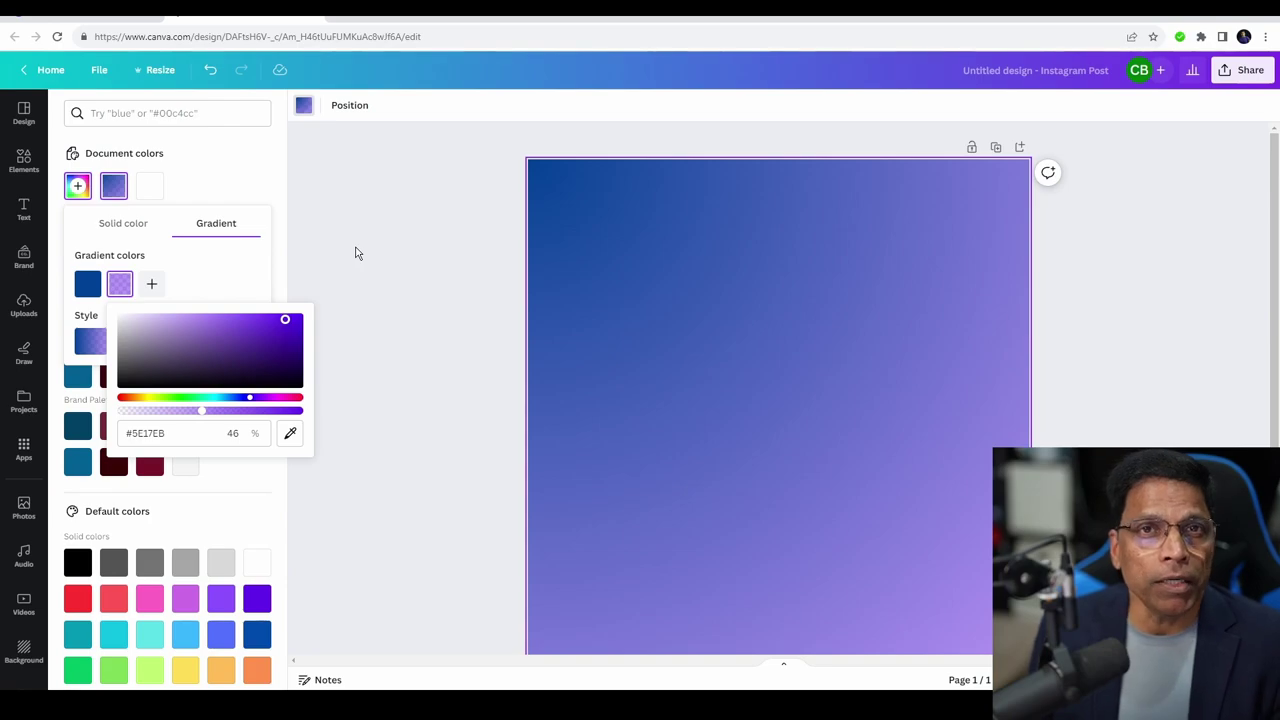
{"action": "left_click", "coordinate": [707, 319]}
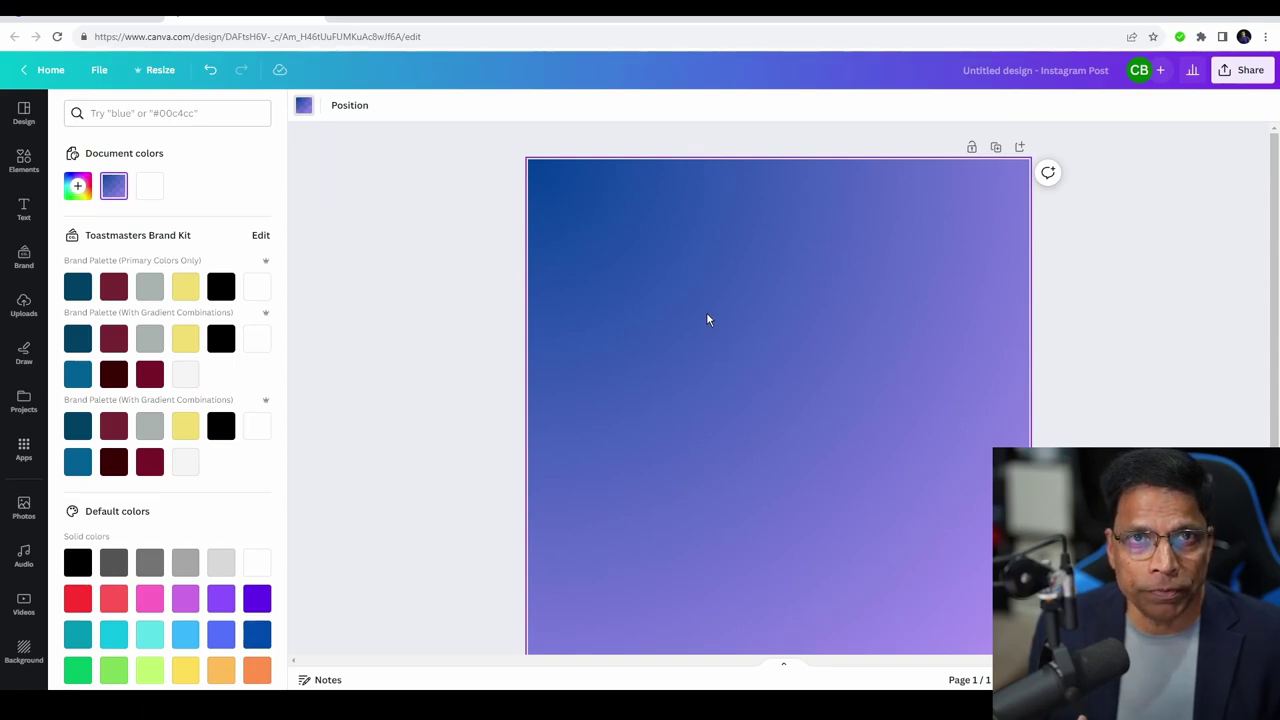
Drag the bookmark shape from the Elements Shapes collection onto the centre of the page.
{"action": "left_click", "coordinate": [22, 162]}
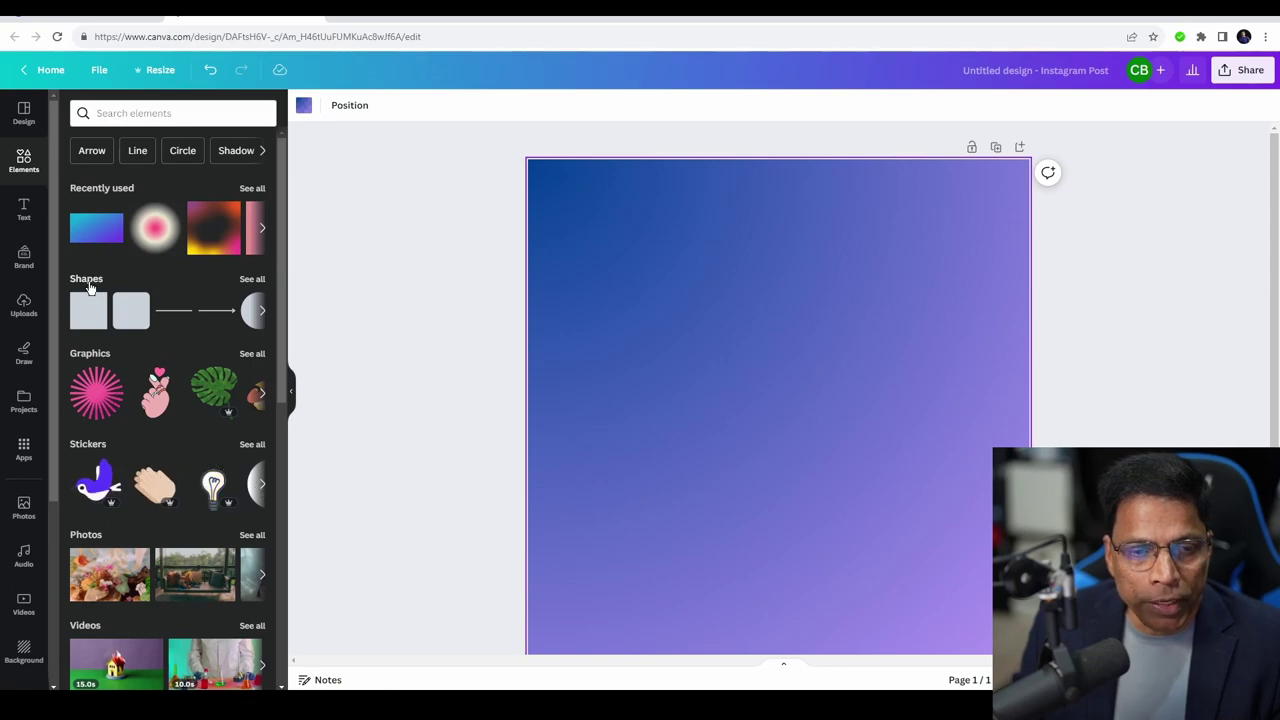
{"action": "left_click", "coordinate": [250, 280]}
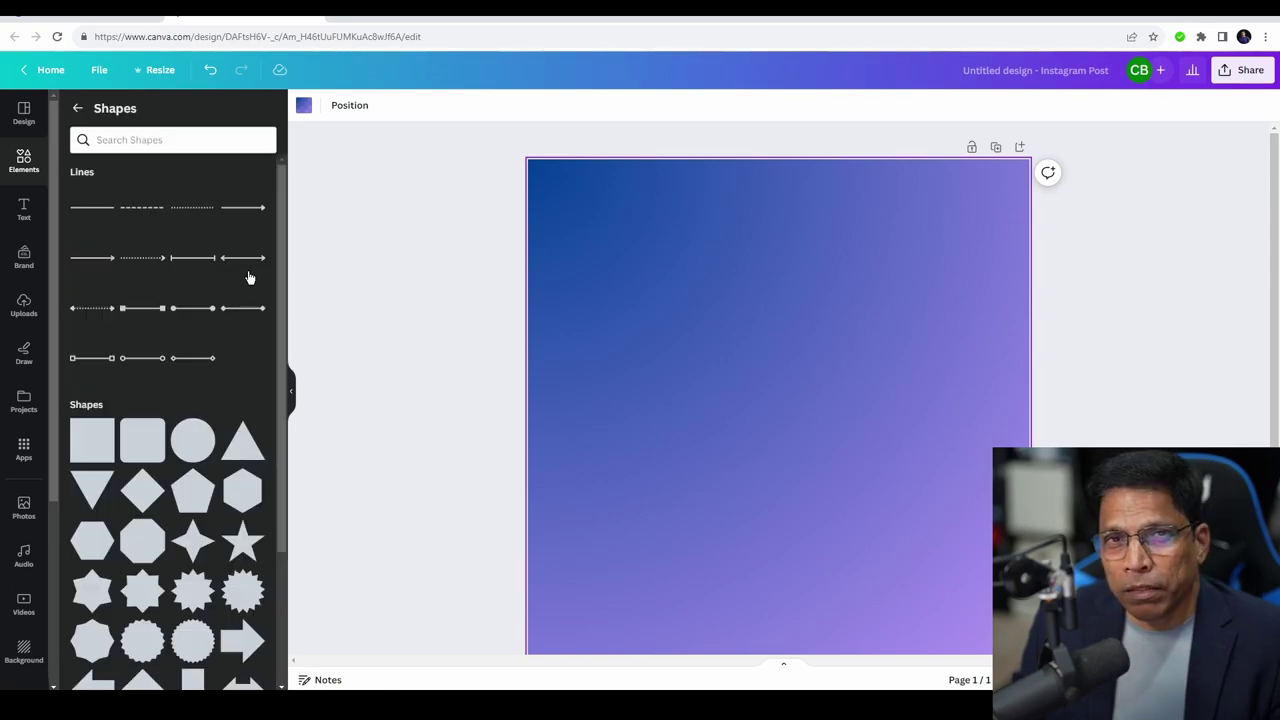
{"action": "scroll", "coordinate": [250, 300], "scroll_direction": "down", "scroll_amount": 3}
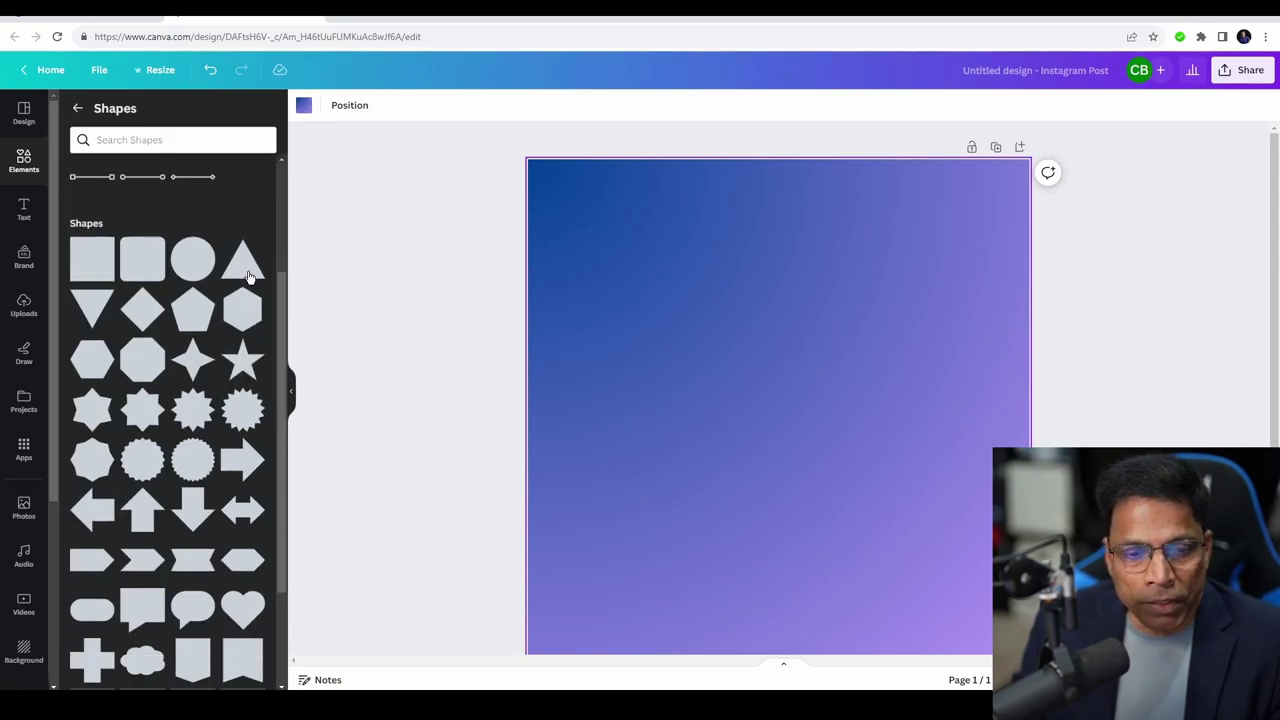
{"action": "scroll", "coordinate": [249, 480], "scroll_direction": "down", "scroll_amount": 3}
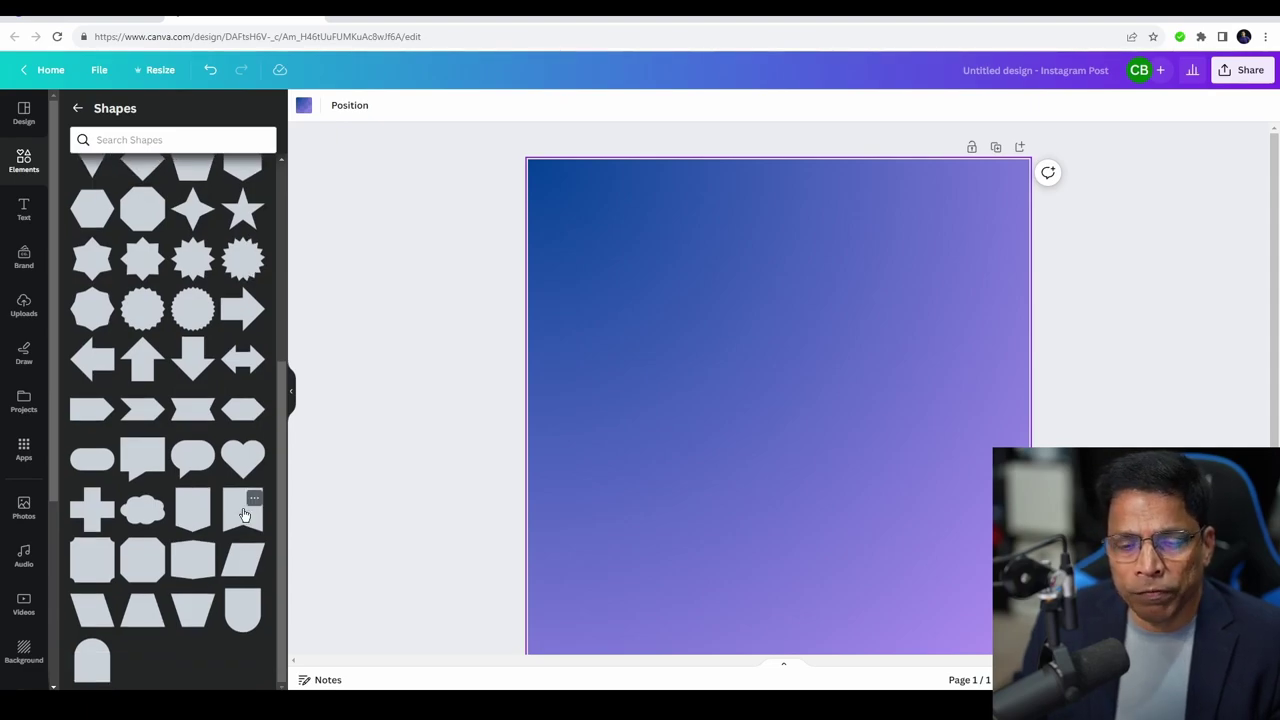
{"action": "left_click_drag", "start_coordinate": [243, 513], "coordinate": [671, 399]}
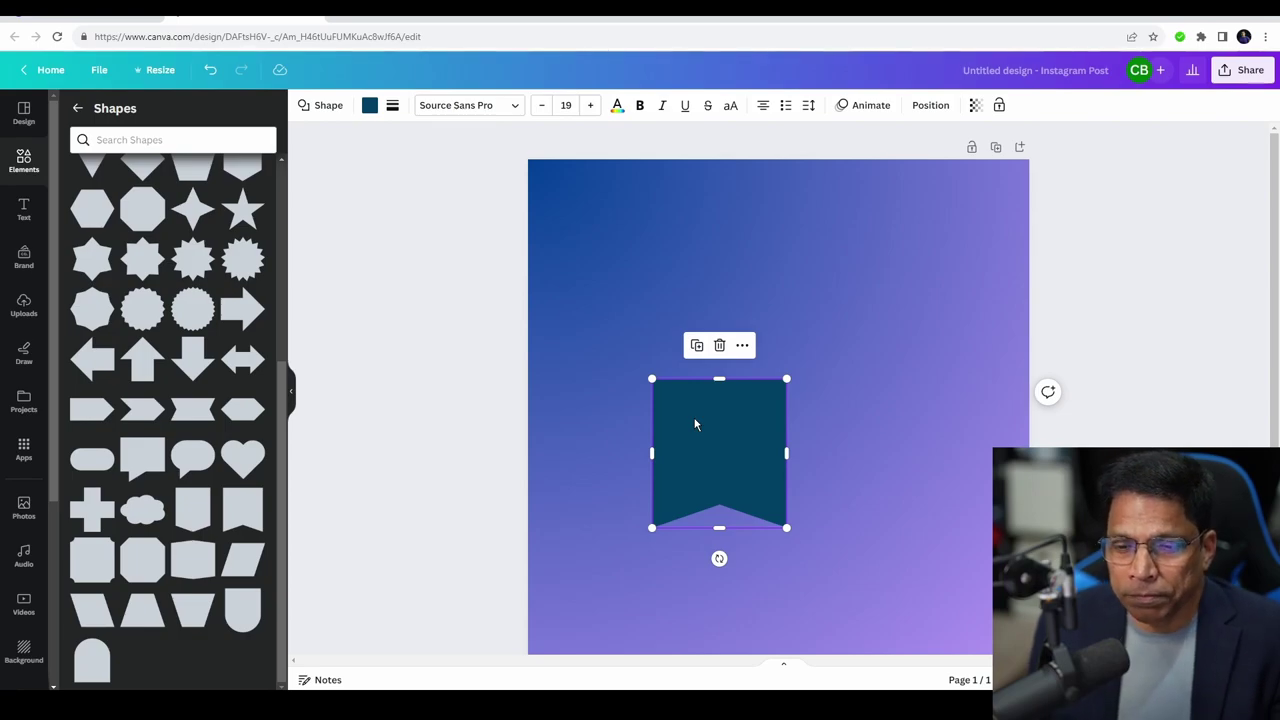
Give the bookmark shape a new gradient fill: first stop dark maroon, second stop pinkish tan.
{"action": "left_click", "coordinate": [369, 106]}
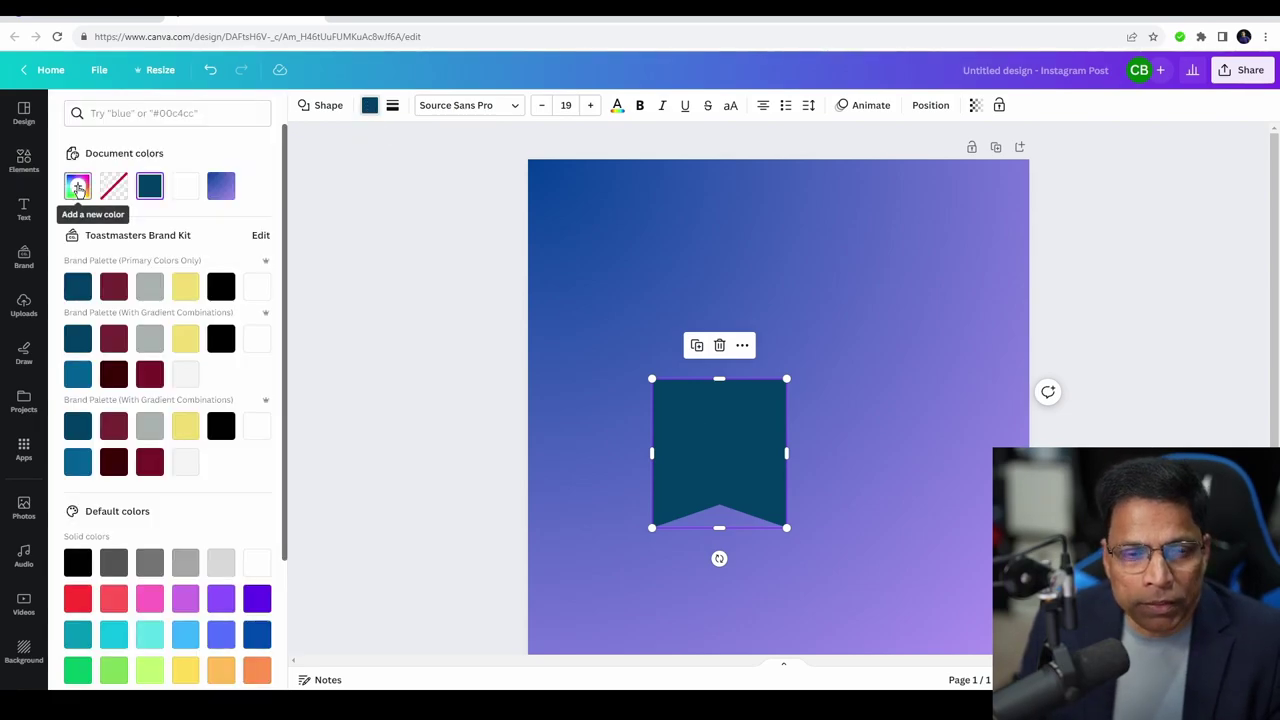
{"action": "left_click", "coordinate": [77, 186]}
{"action": "left_click", "coordinate": [212, 226]}
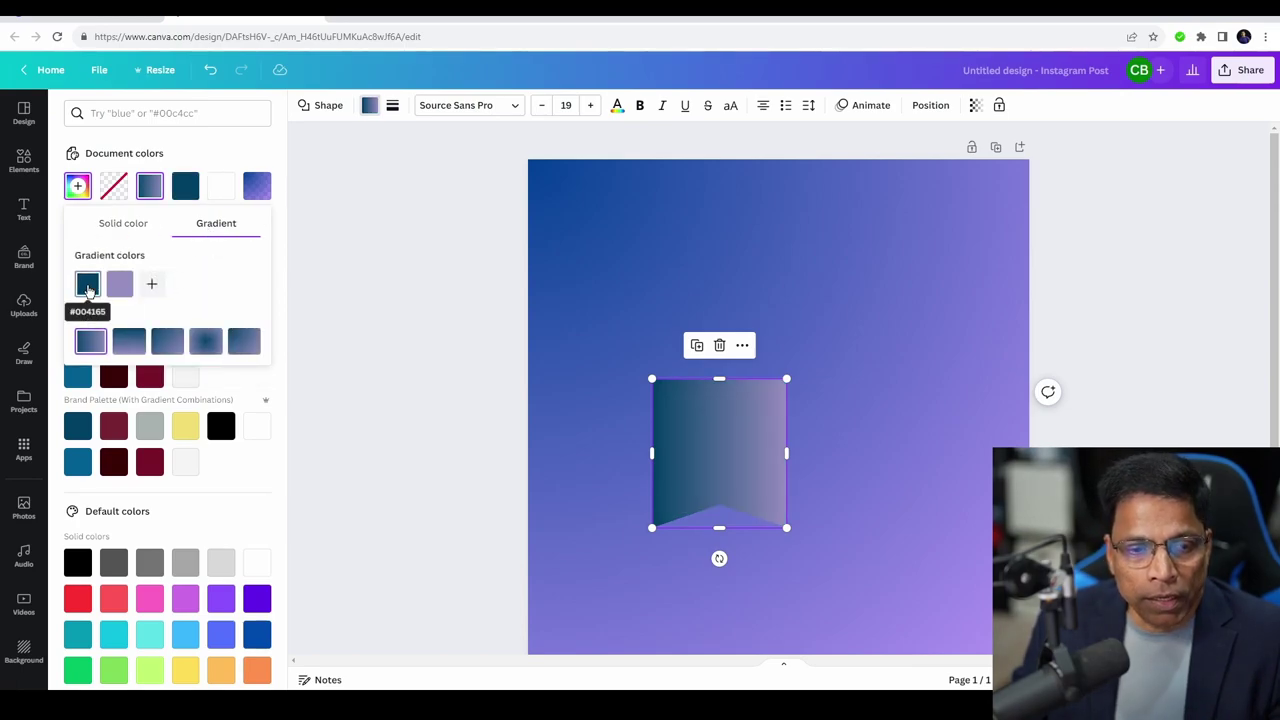
{"action": "left_click", "coordinate": [87, 286]}
{"action": "mouse_move", "coordinate": [197, 403]}
{"action": "left_mouse_down"}
{"action": "mouse_move", "coordinate": [263, 398]}
{"action": "mouse_move", "coordinate": [182, 401]}
{"action": "mouse_move", "coordinate": [290, 398]}
{"action": "left_mouse_up"}
{"action": "left_click", "coordinate": [119, 285]}
{"action": "left_click", "coordinate": [559, 262]}
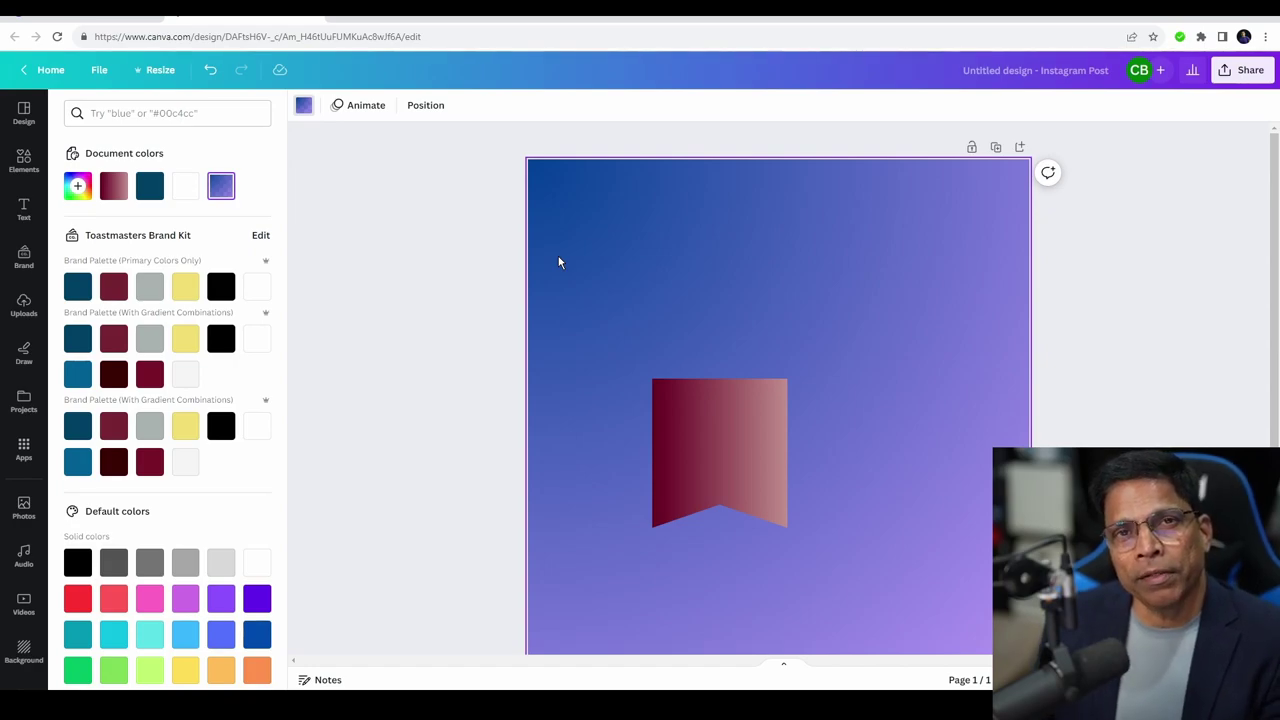
Search Elements for 'gradients' and place the cyan-purple gradient graphic, enlarged, at upper right.
{"action": "left_click", "coordinate": [29, 168]}
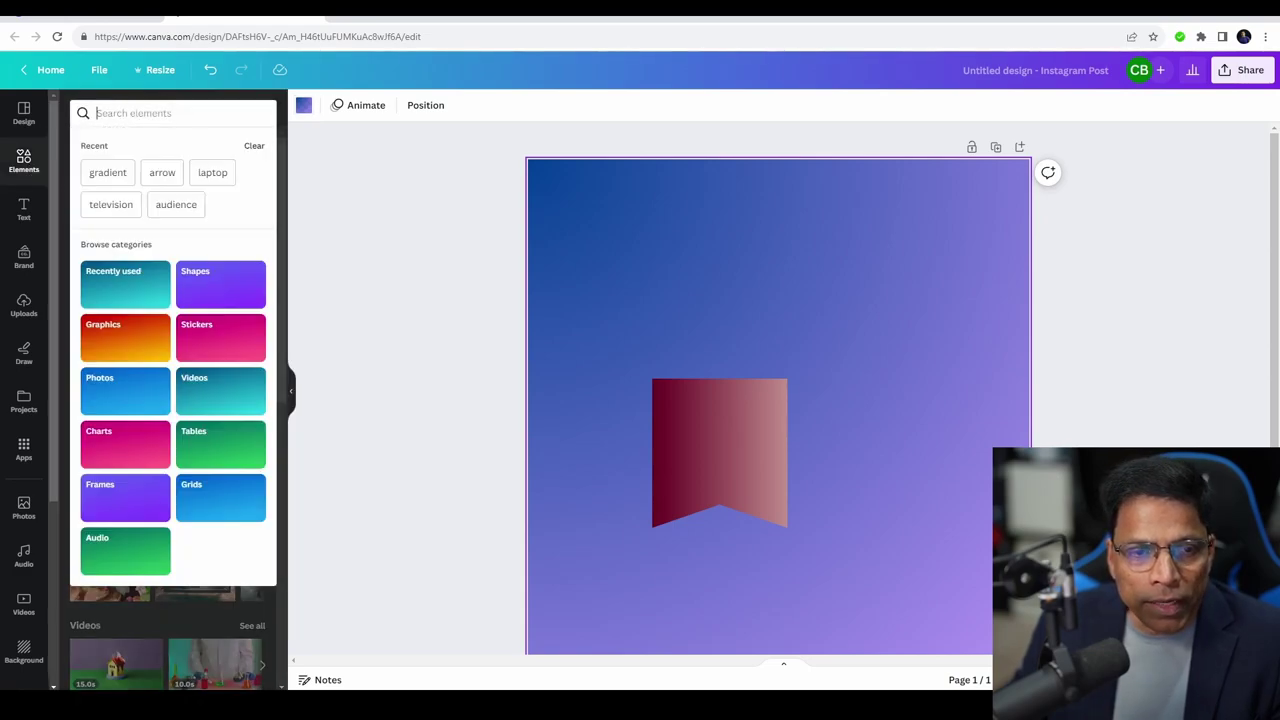
{"action": "type", "text": "gradients"}
{"action": "key", "text": "Return"}
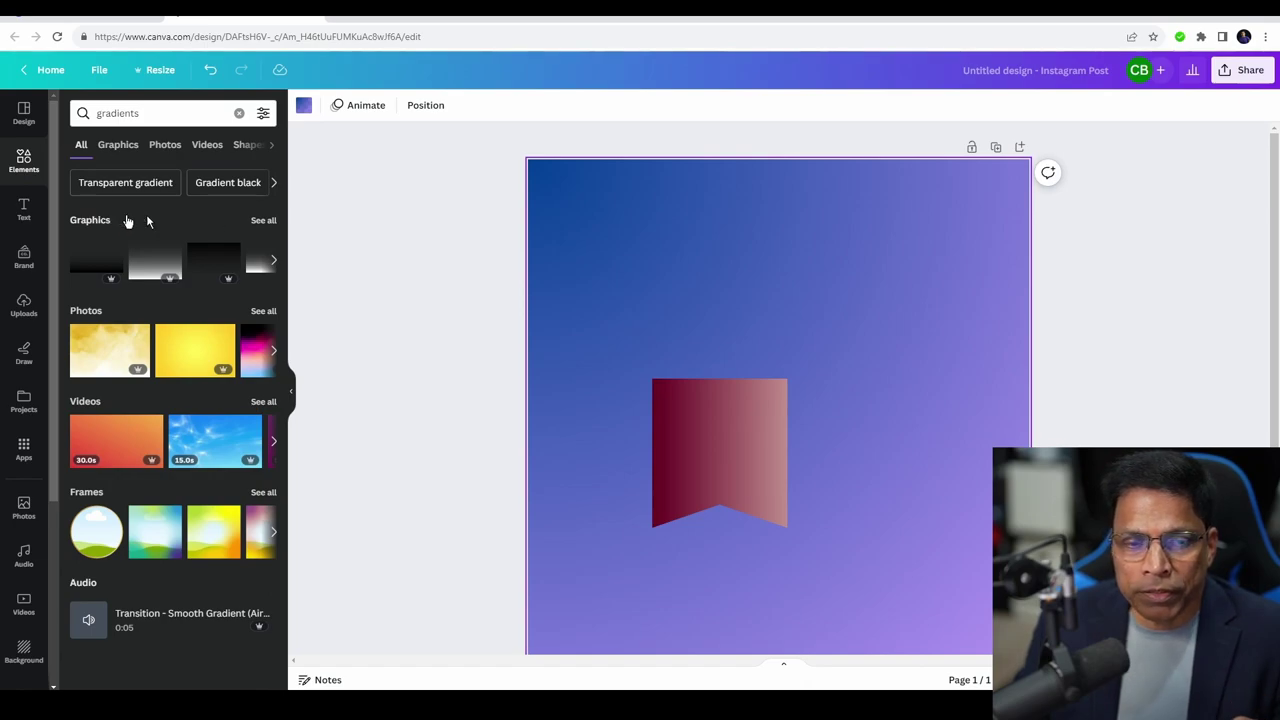
{"action": "left_click", "coordinate": [264, 221]}
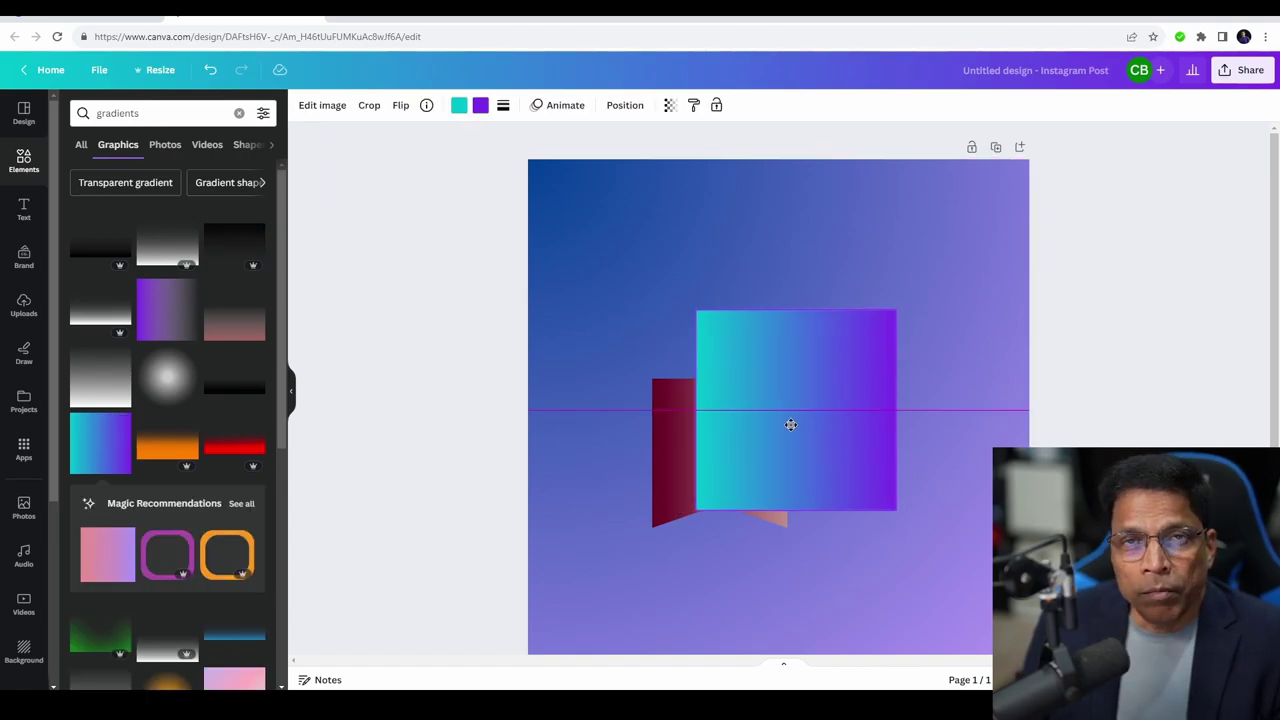
{"action": "left_click_drag", "start_coordinate": [107, 437], "coordinate": [829, 309]}
{"action": "left_click_drag", "start_coordinate": [934, 398], "coordinate": [992, 457]}
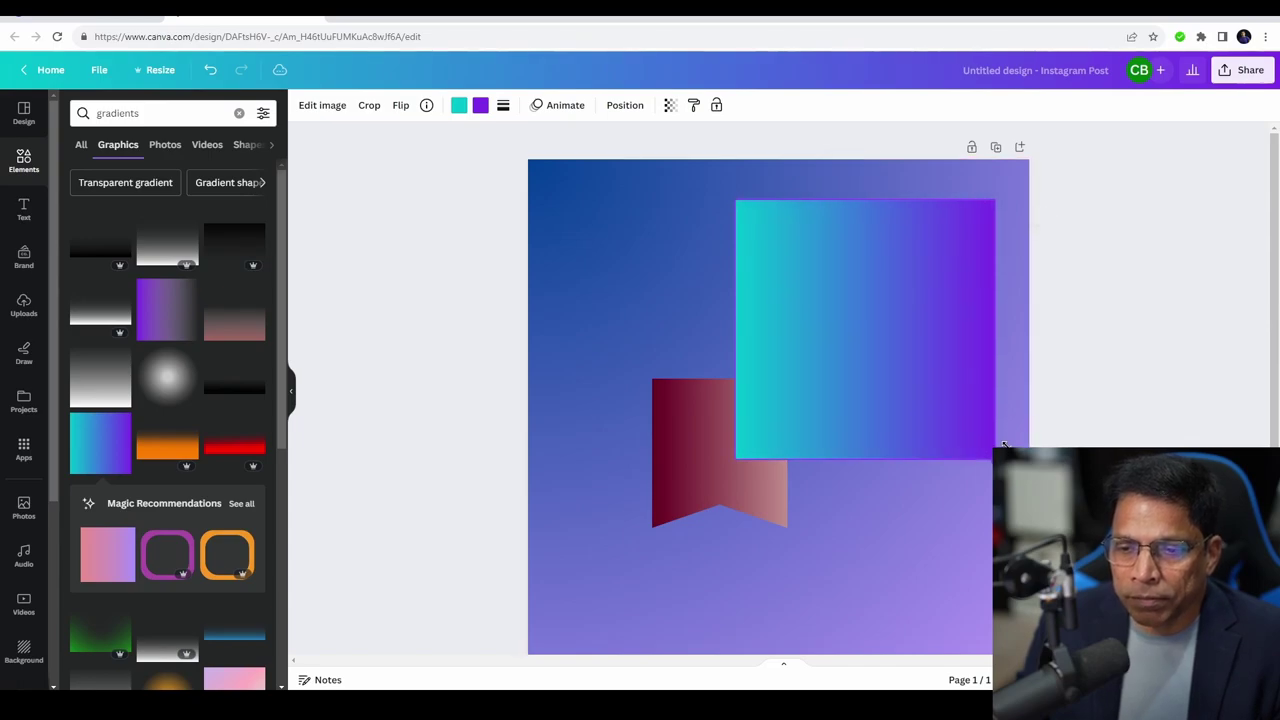
{"action": "left_click_drag", "start_coordinate": [822, 296], "coordinate": [848, 278]}
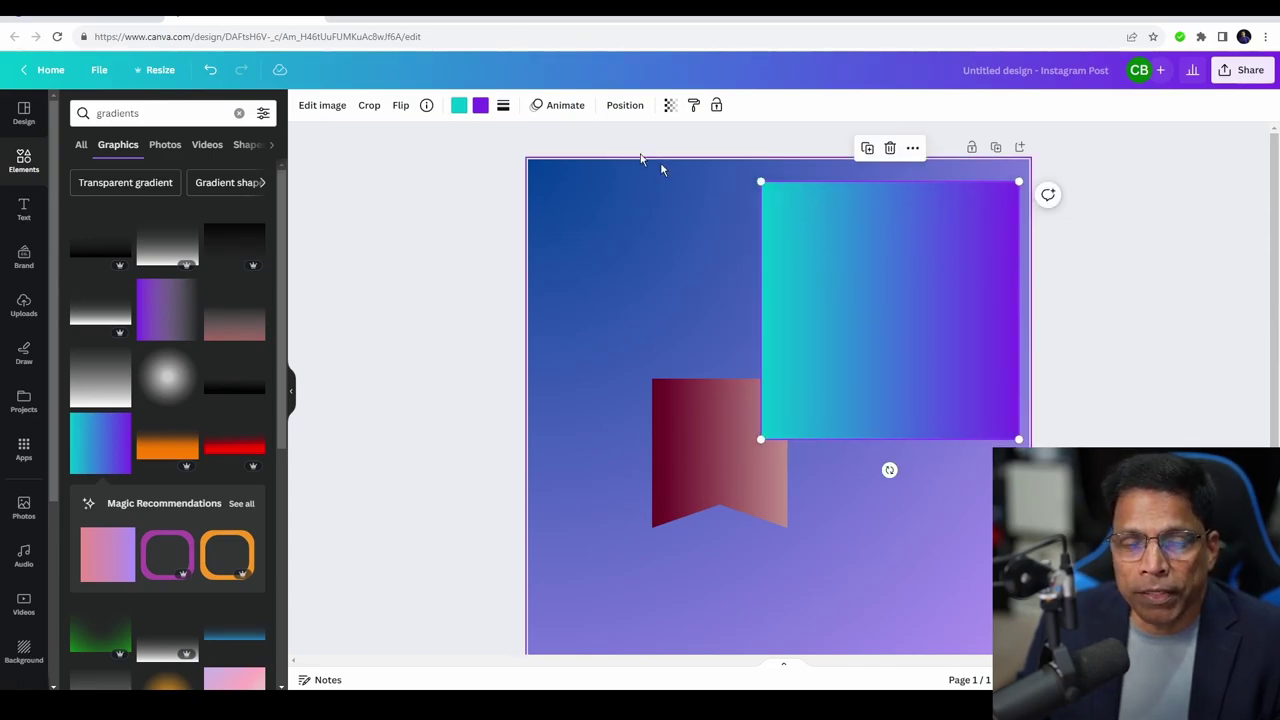
Recolour the square's cyan stop to maroon; add a smaller pale blue blurred gradient at lower right.
{"action": "left_click", "coordinate": [458, 106]}
{"action": "left_click", "coordinate": [114, 288]}
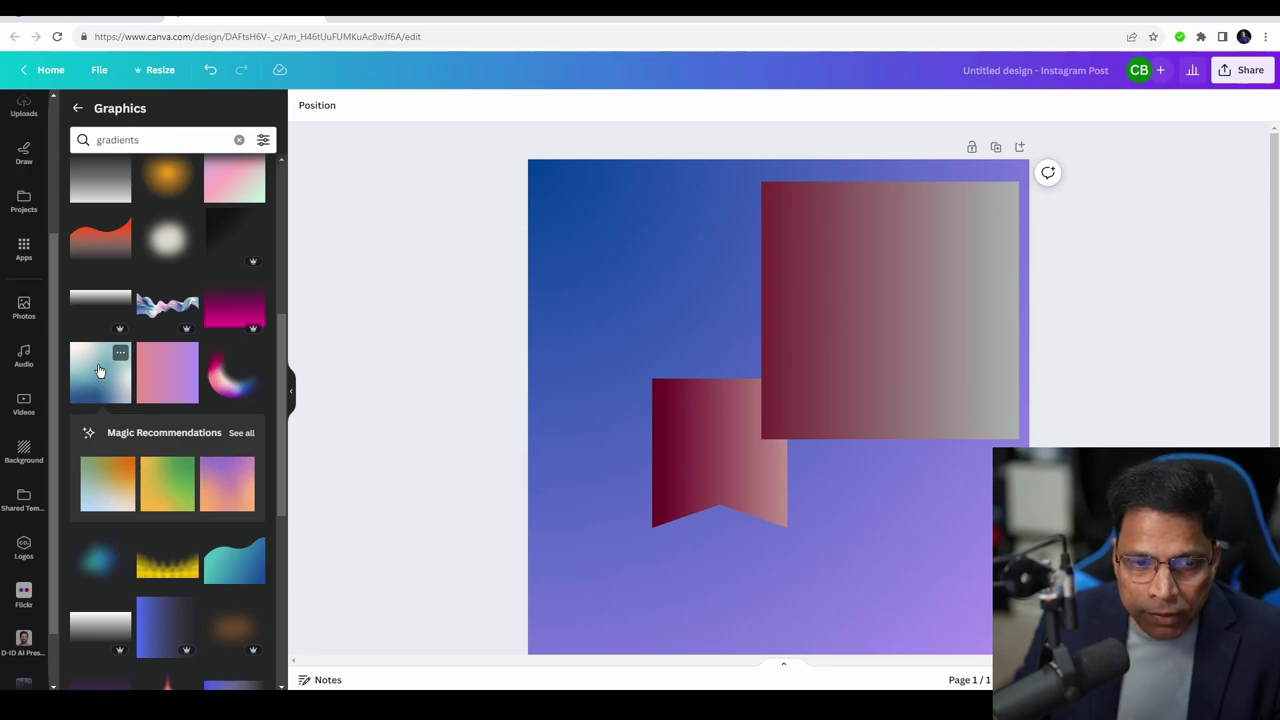
{"action": "left_click", "coordinate": [99, 371]}
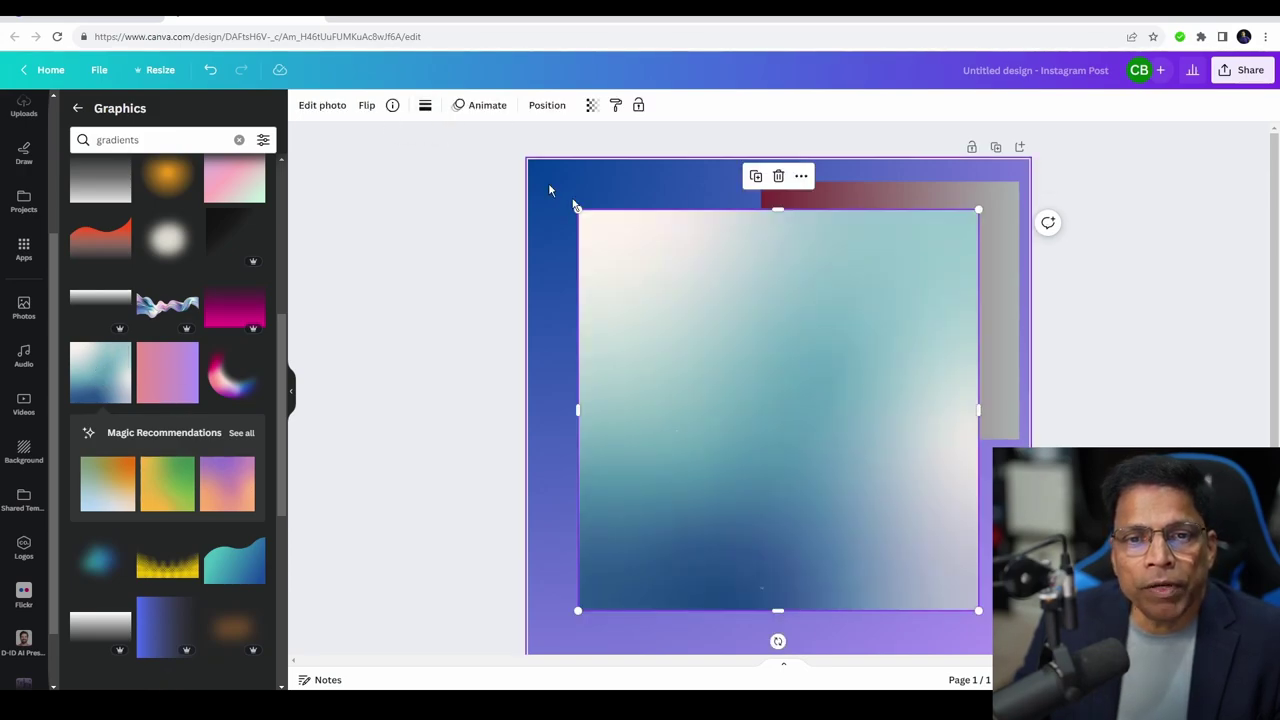
{"action": "left_click_drag", "start_coordinate": [712, 322], "coordinate": [687, 330]}
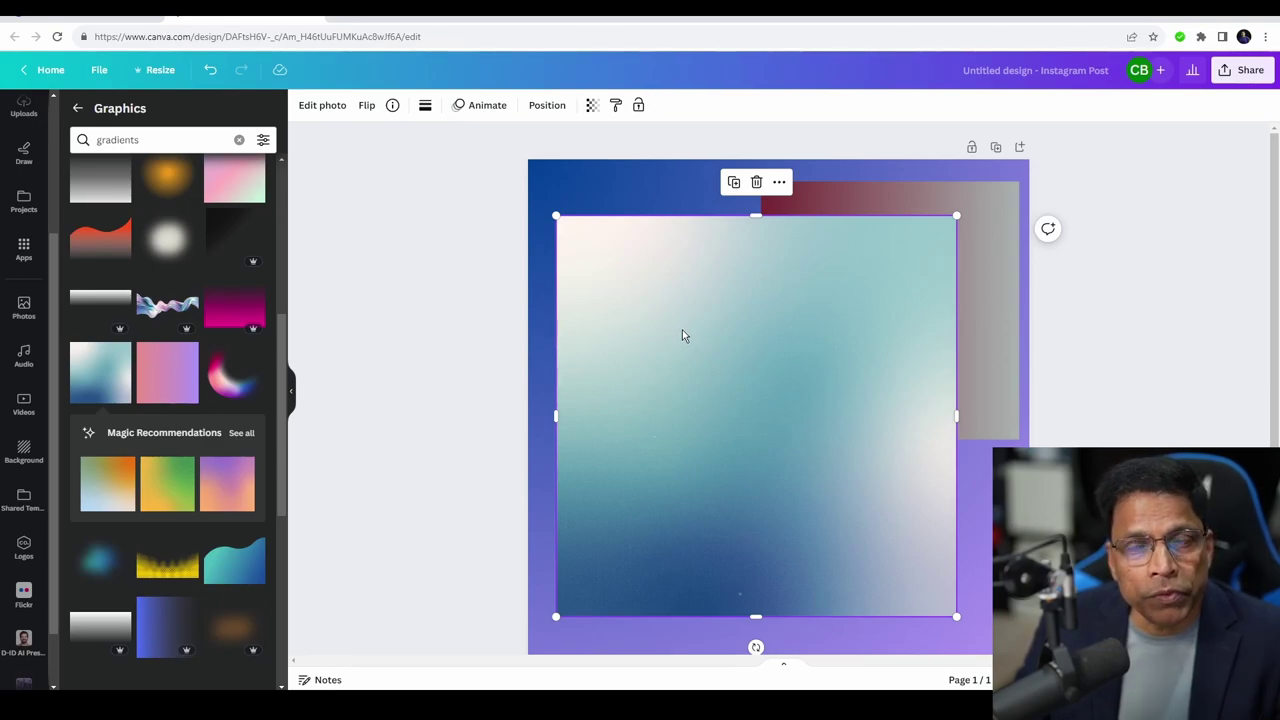
{"action": "left_click_drag", "start_coordinate": [956, 616], "coordinate": [846, 506]}
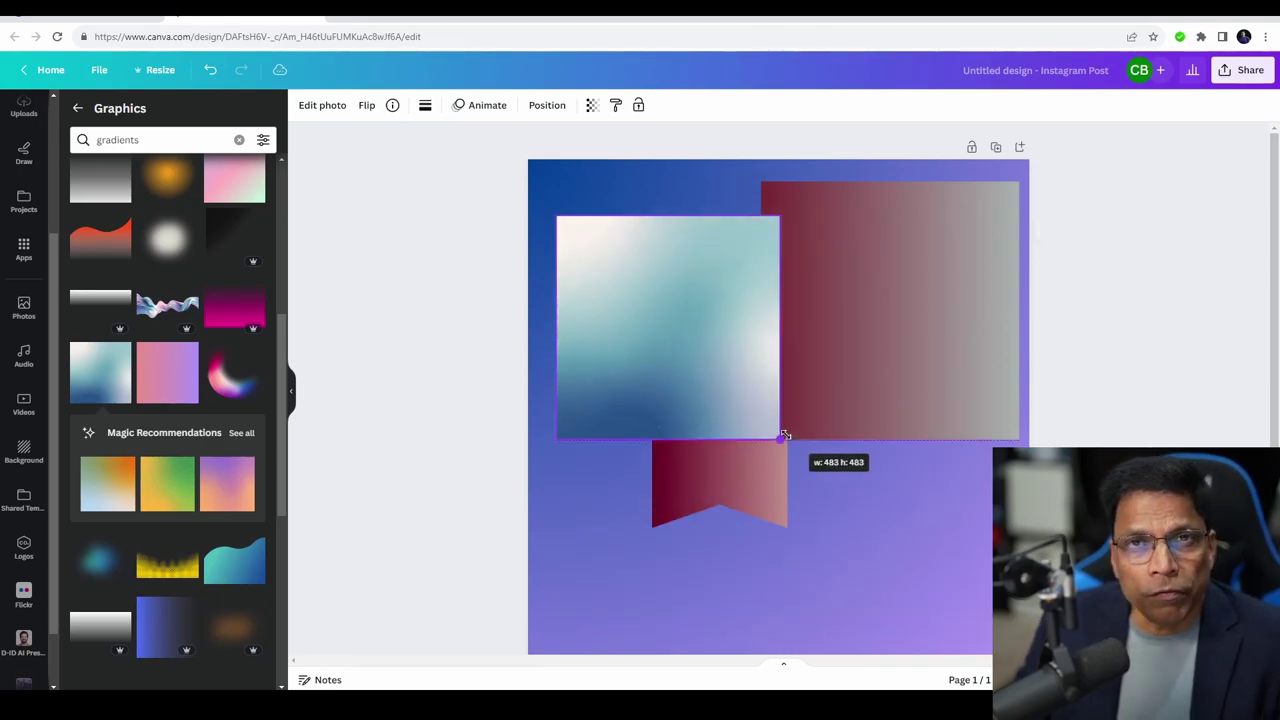
{"action": "left_click_drag", "start_coordinate": [636, 364], "coordinate": [806, 494]}
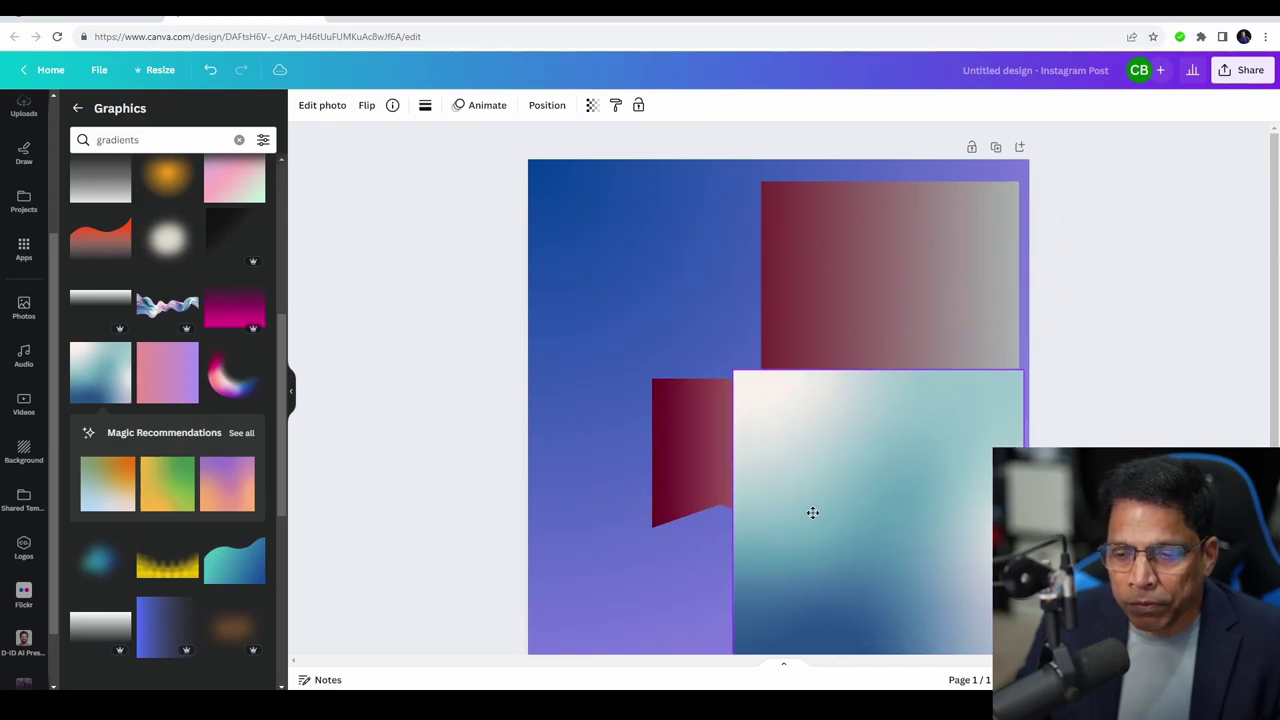